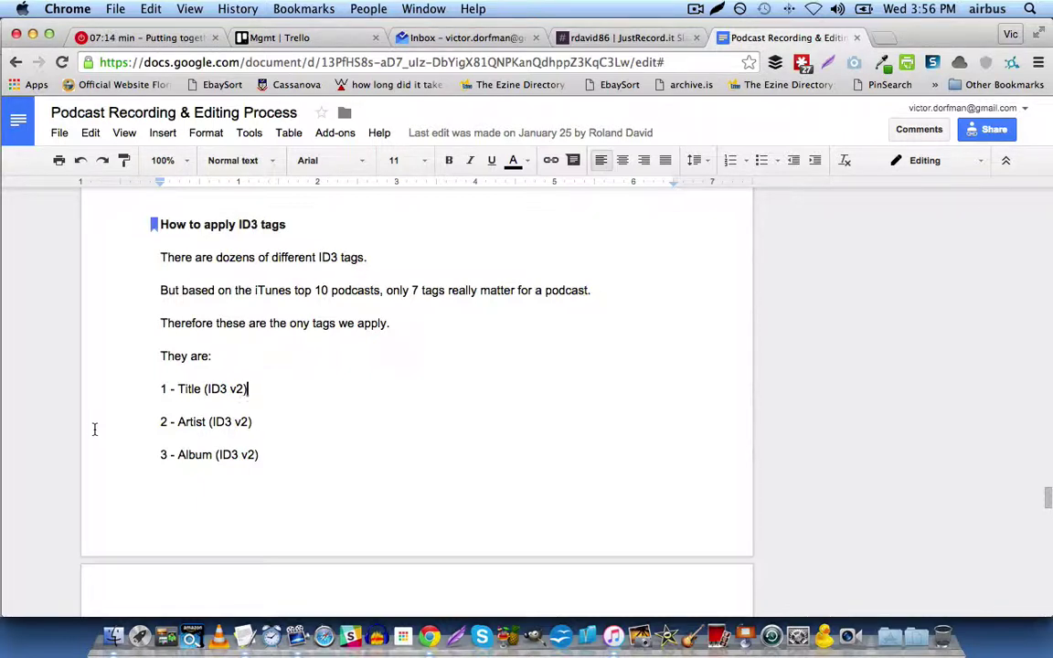
Scroll the process doc down to the five iTunes steps under 'How to add ID3 tags to the MP3 file'.
scroll(95, 430, down, 3)
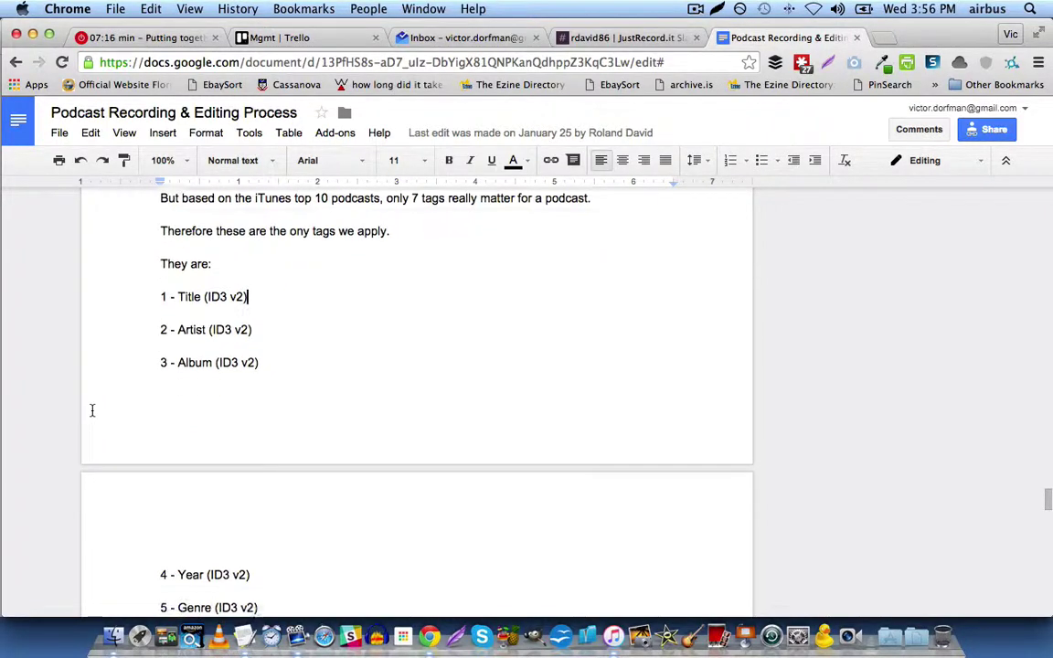
scroll(91, 411, down, 3)
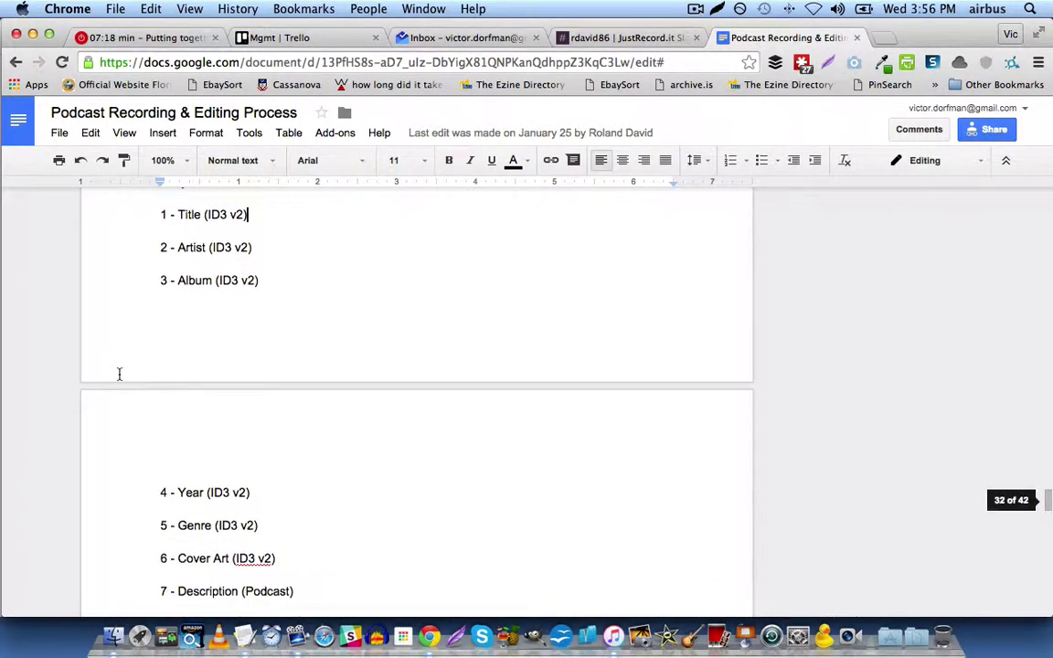
scroll(119, 373, down, 3)
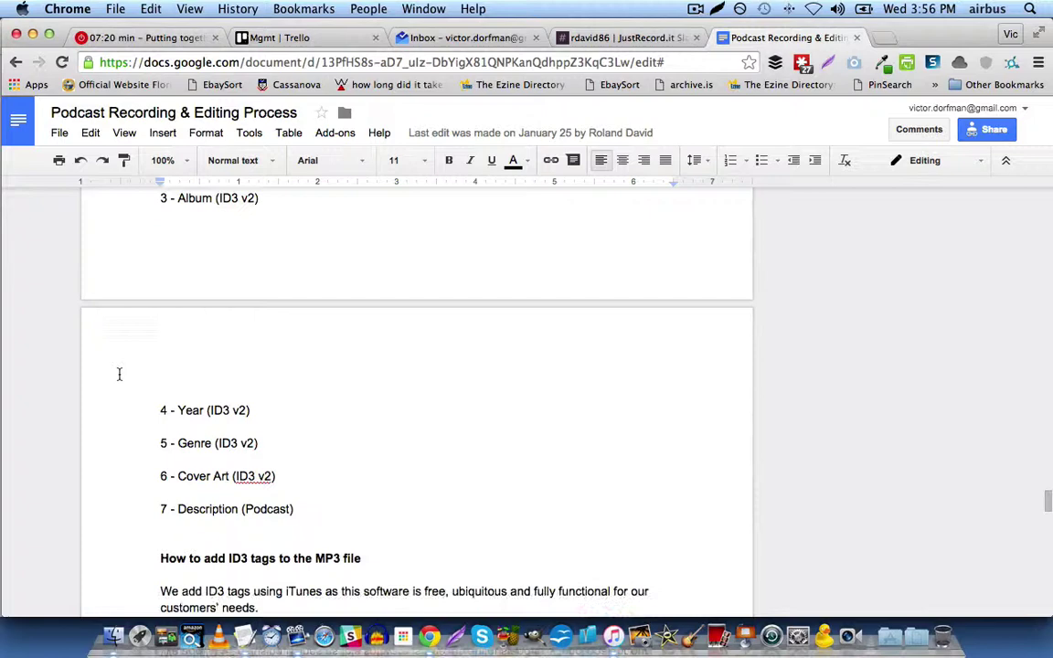
scroll(119, 374, down, 1)
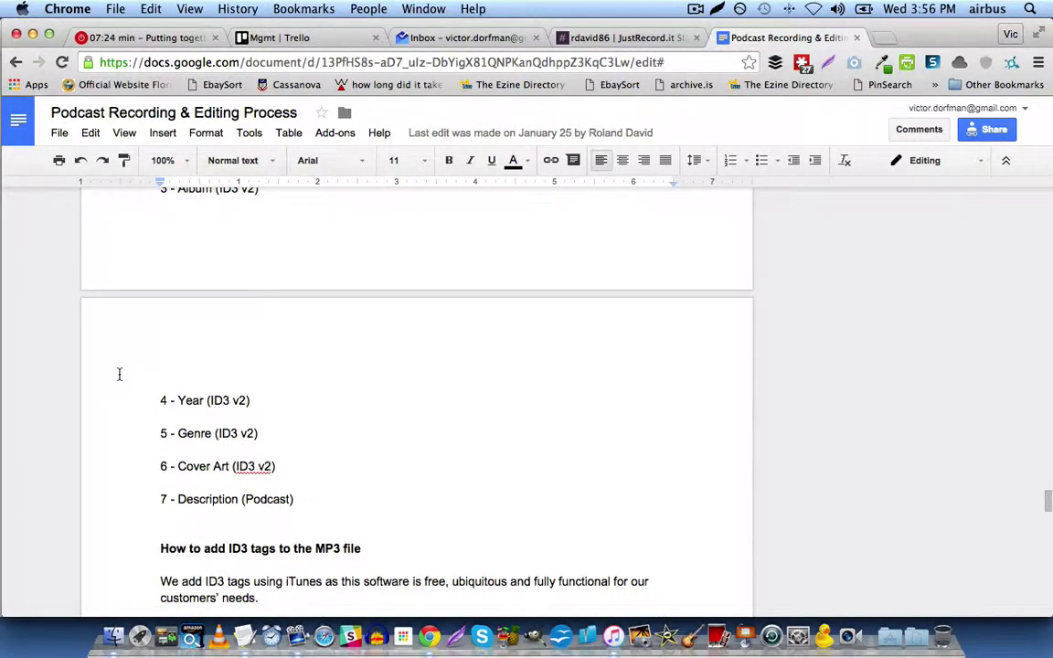
scroll(119, 374, down, 5)
scroll(119, 374, down, 6)
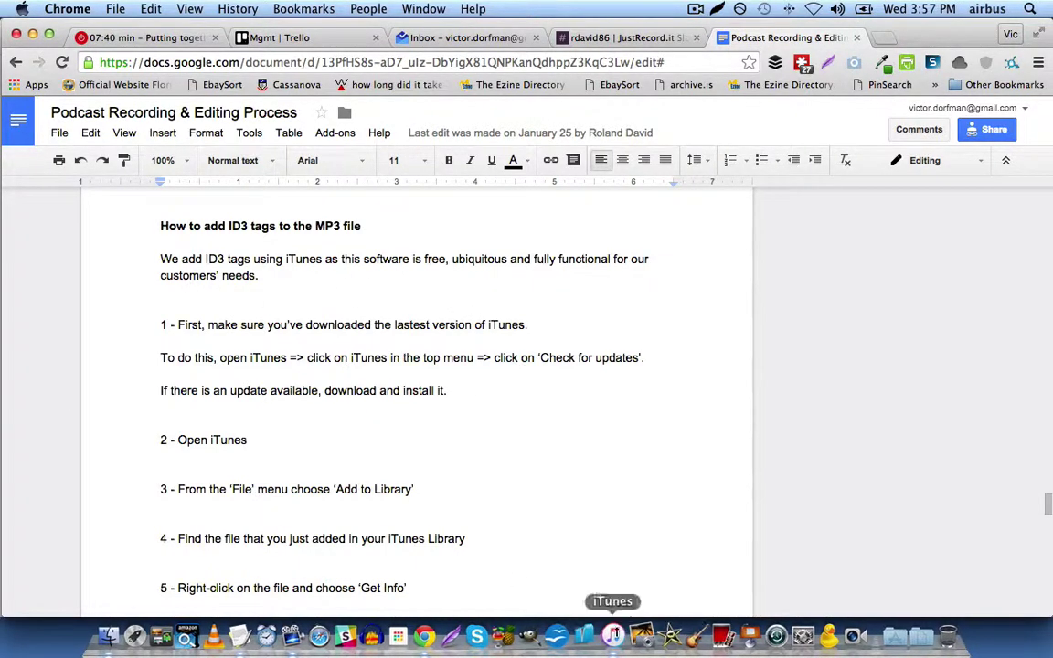
Run iTunes' Check for Updates and acknowledge that version 12.2.2 is current.
click(613, 637)
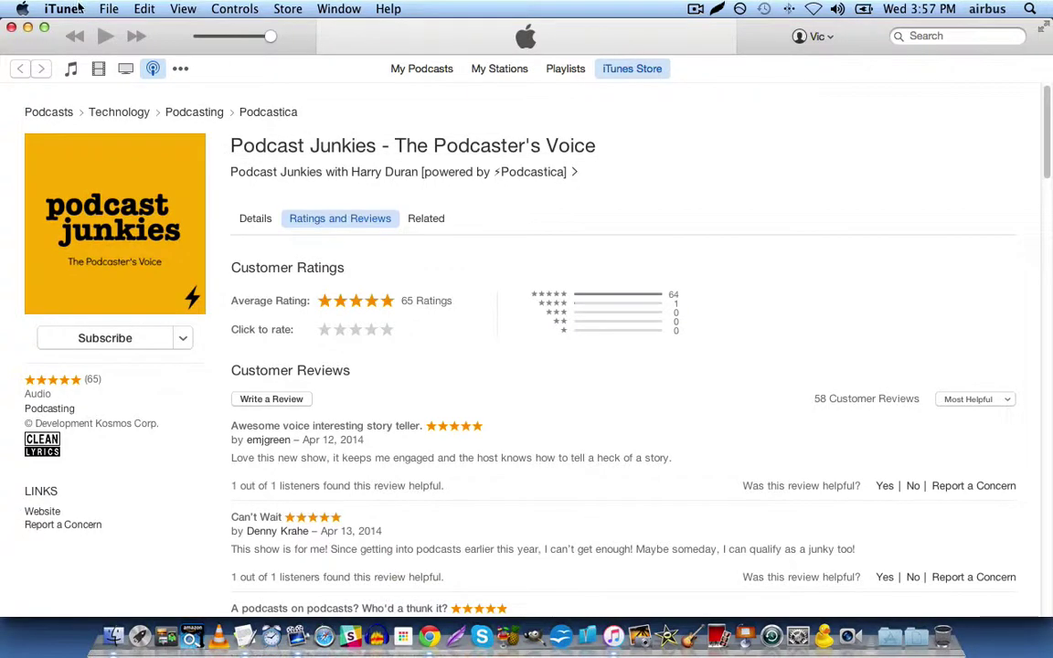
click(80, 8)
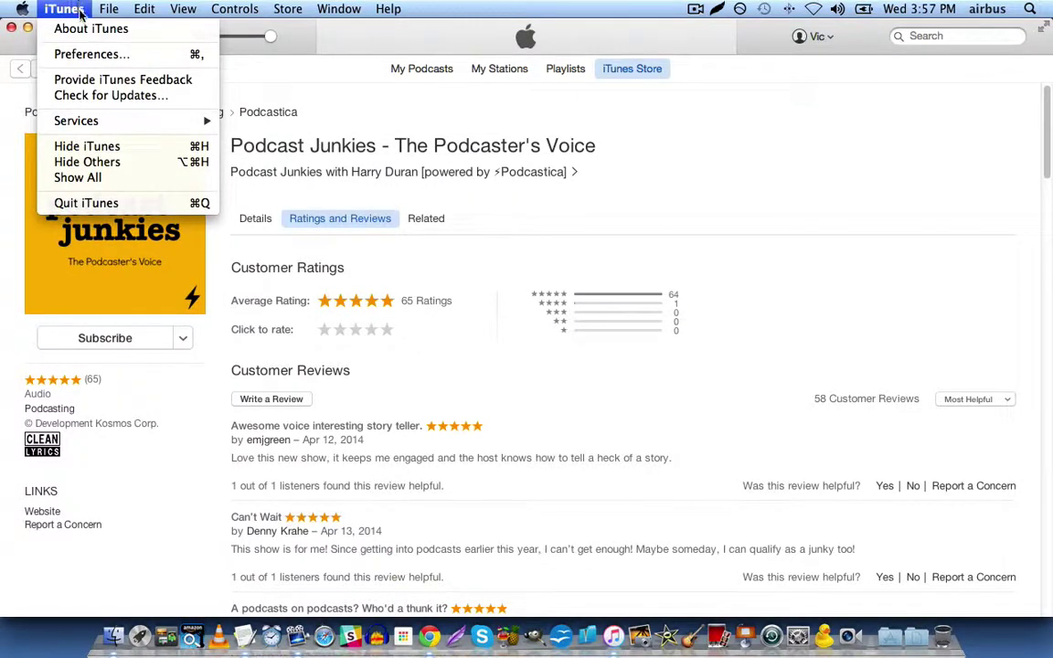
click(83, 95)
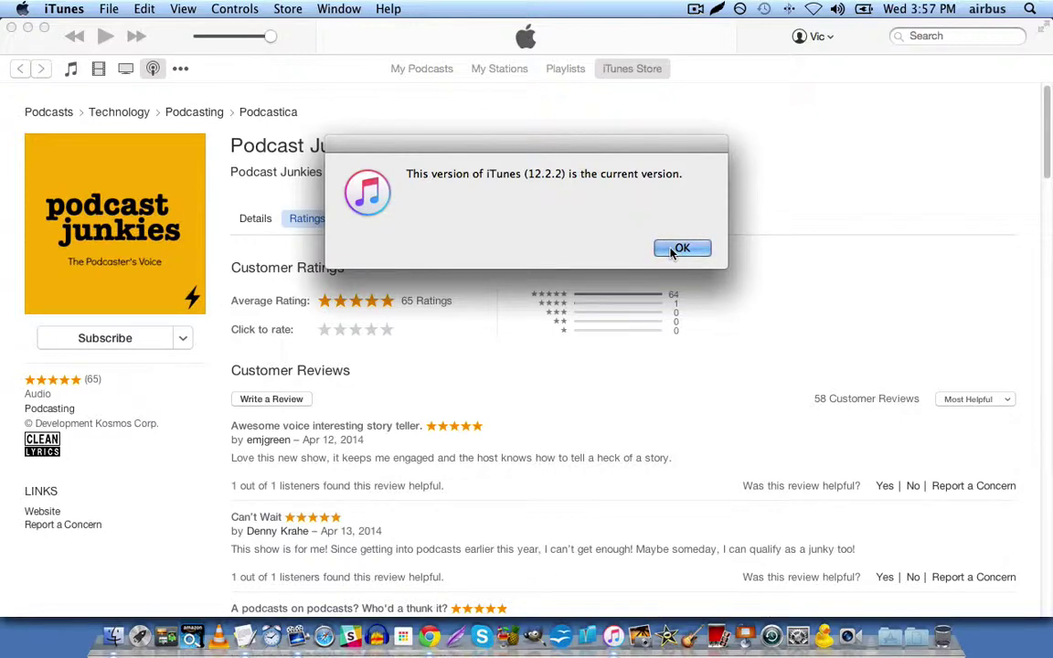
click(679, 250)
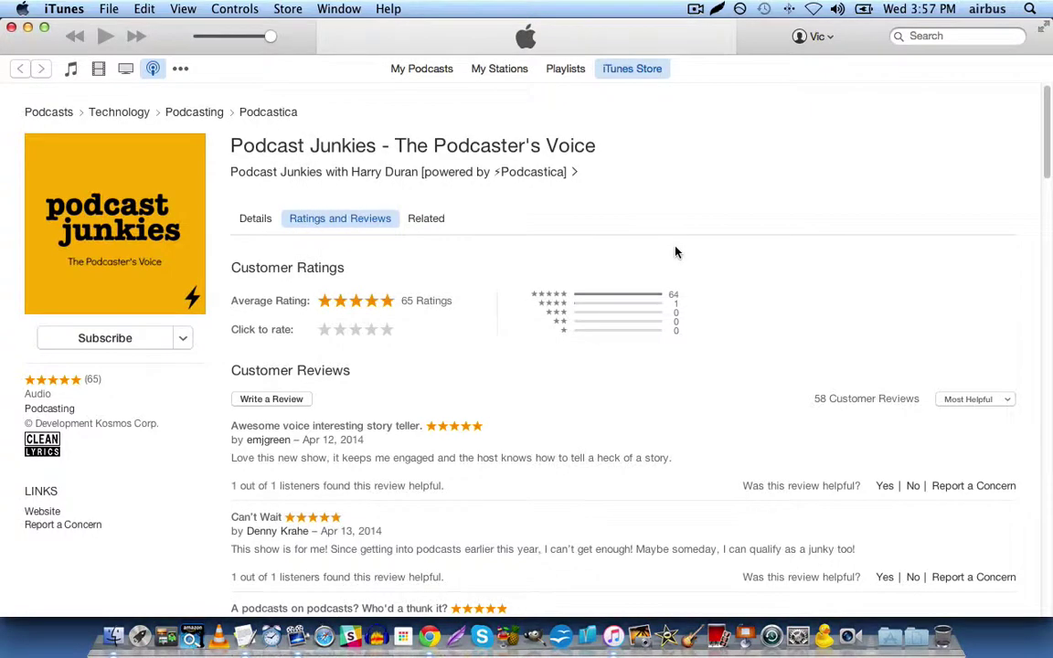
Return to the Google Doc and scroll to step 6, changing media kind to Podcast in Options.
key(super+Tab)
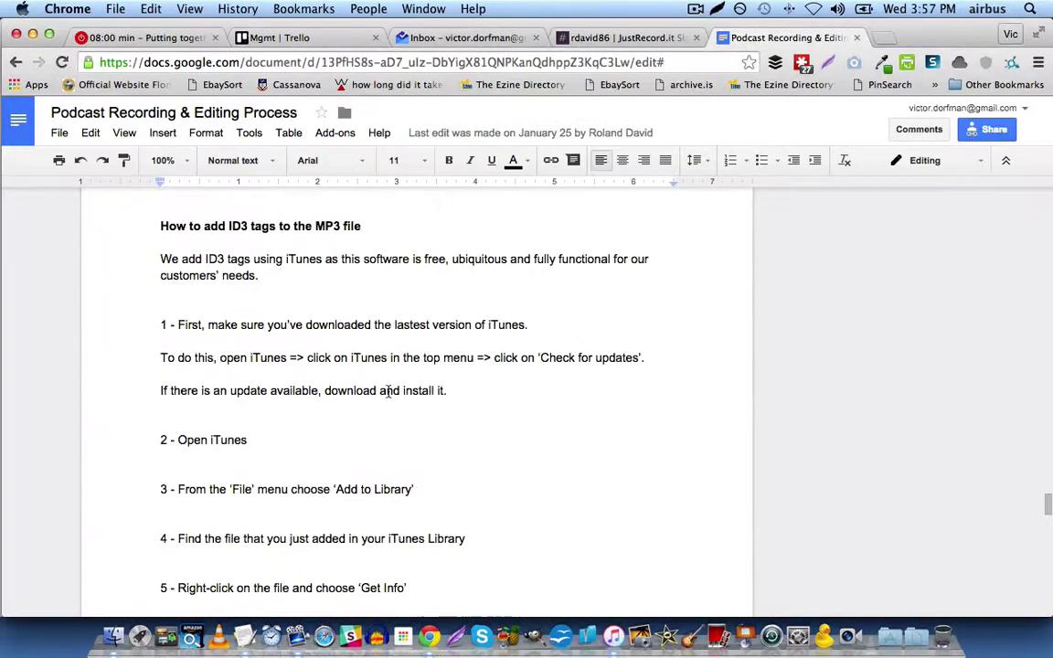
scroll(160, 366, down, 5)
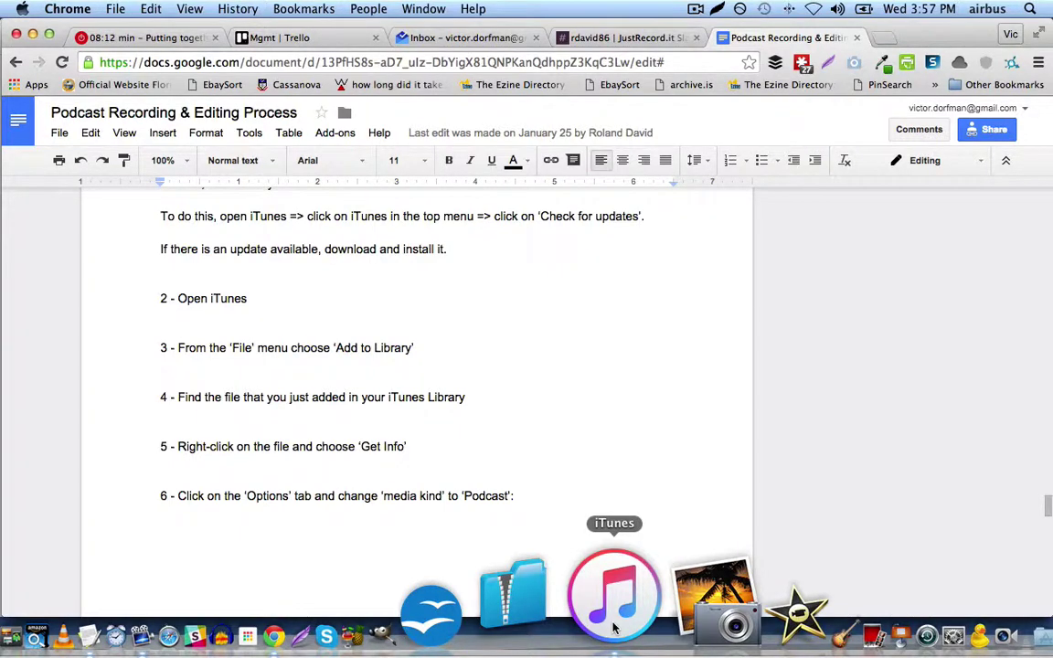
Switch iTunes to the Podcasts section and show the My Podcasts episode list.
click(614, 594)
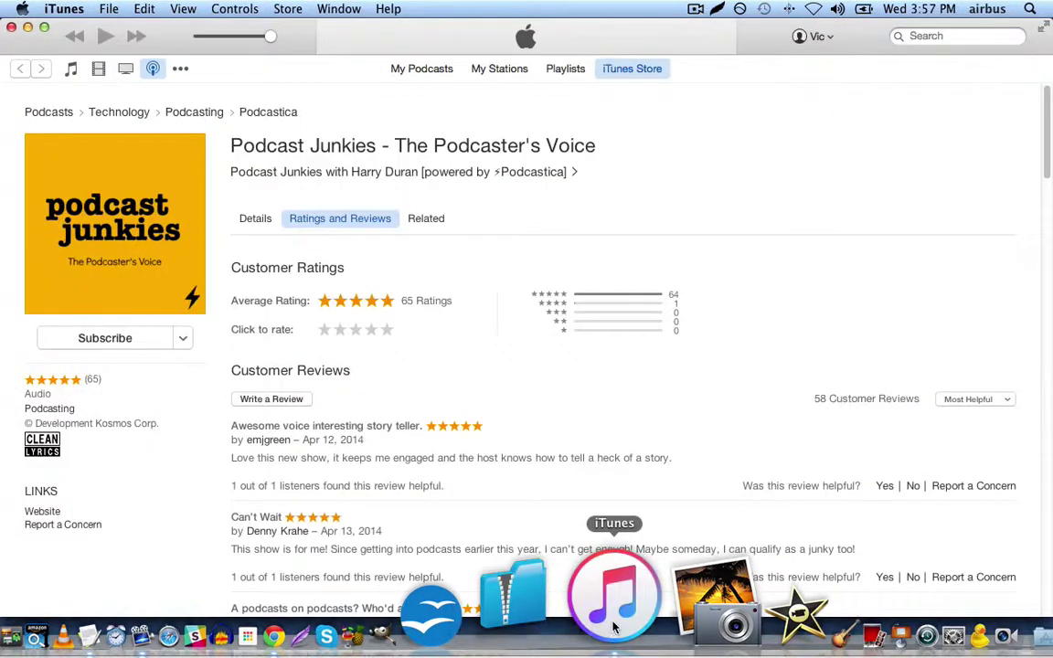
click(70, 68)
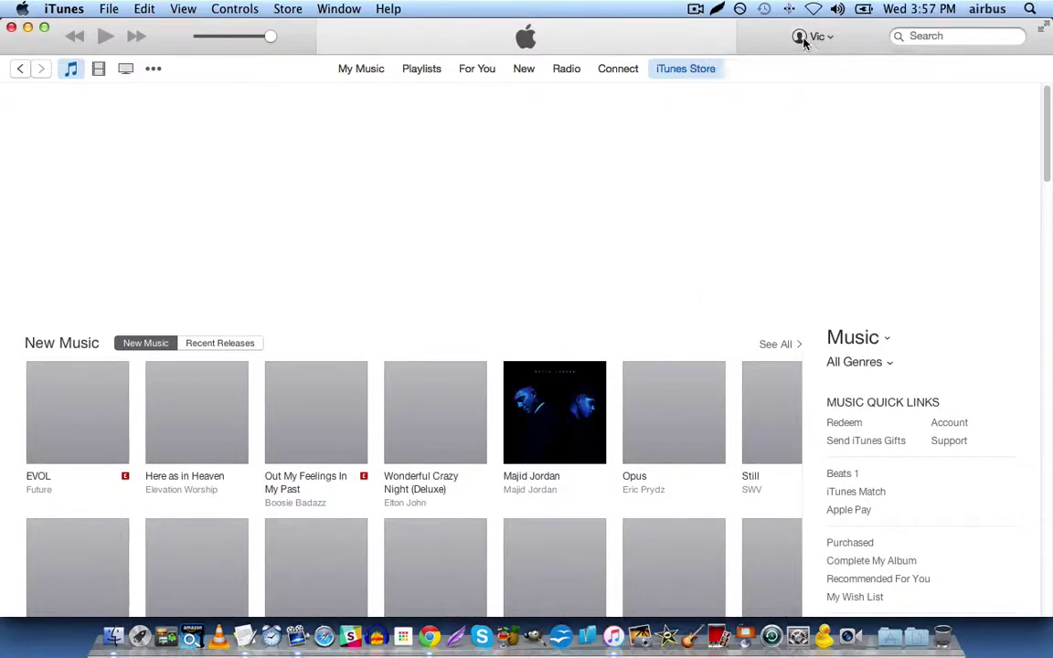
click(821, 38)
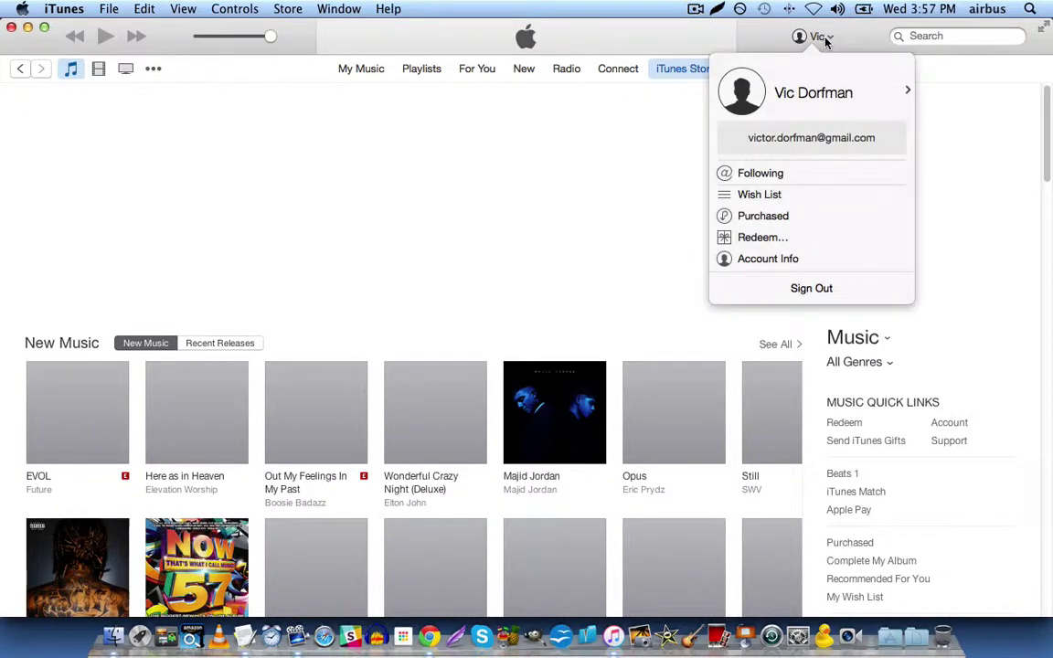
click(823, 38)
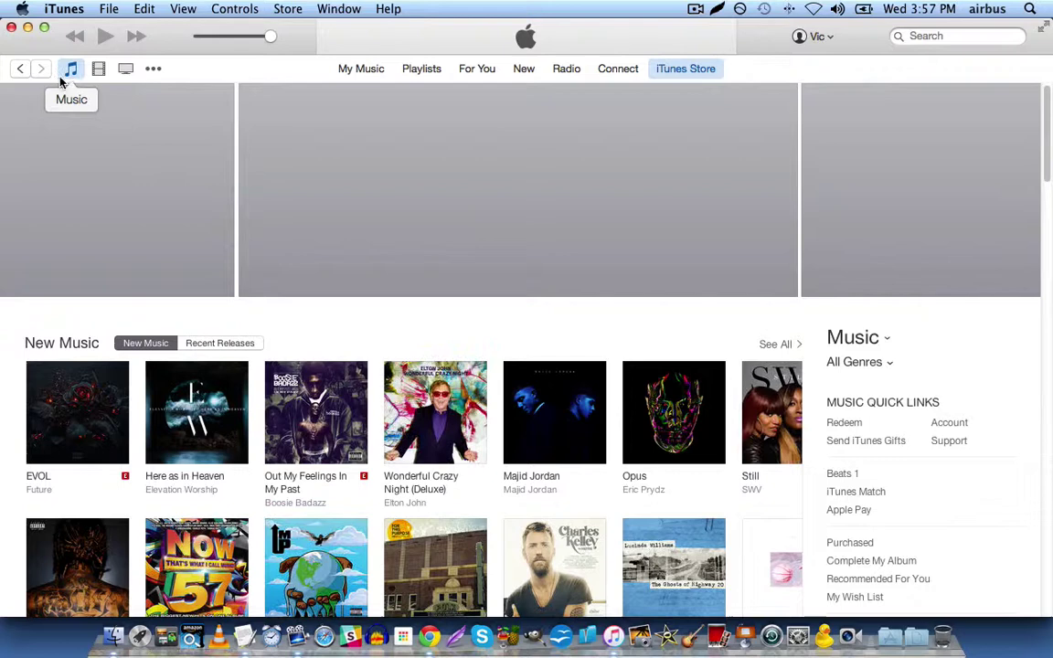
click(153, 69)
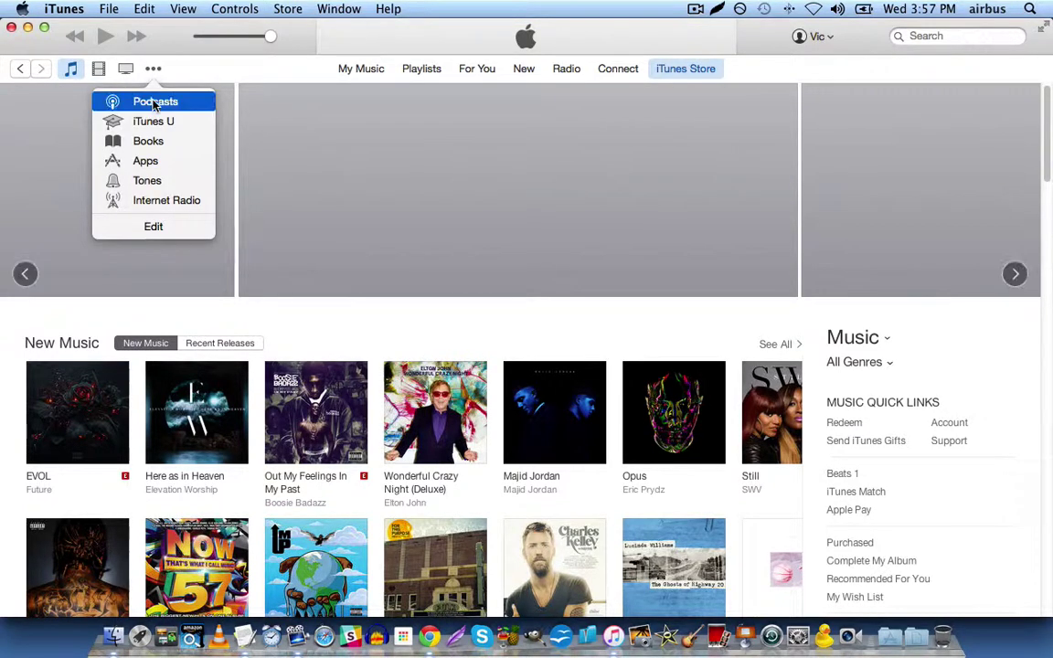
click(154, 104)
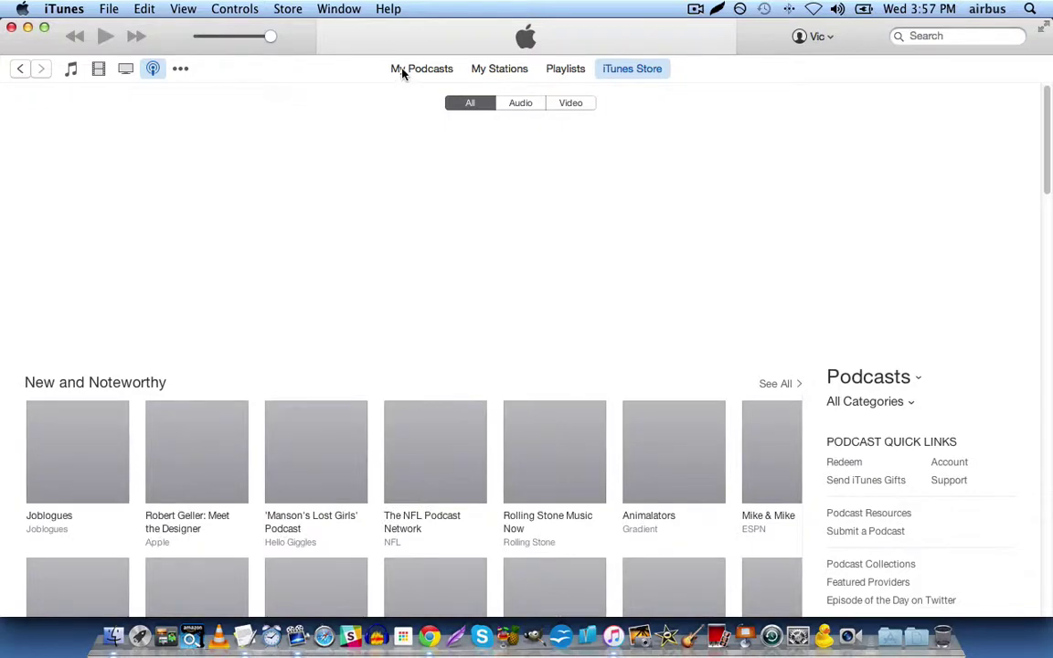
click(411, 73)
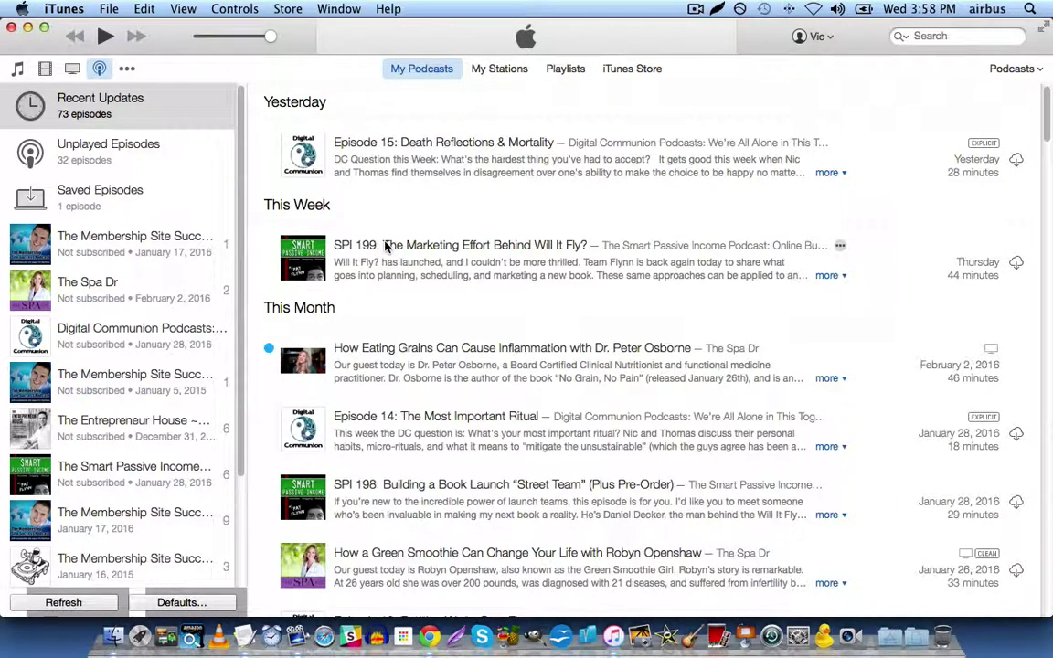
Scroll down to the MSS 011 episode and bring up its context menu.
scroll(375, 239, down, 1)
scroll(375, 239, down, 5)
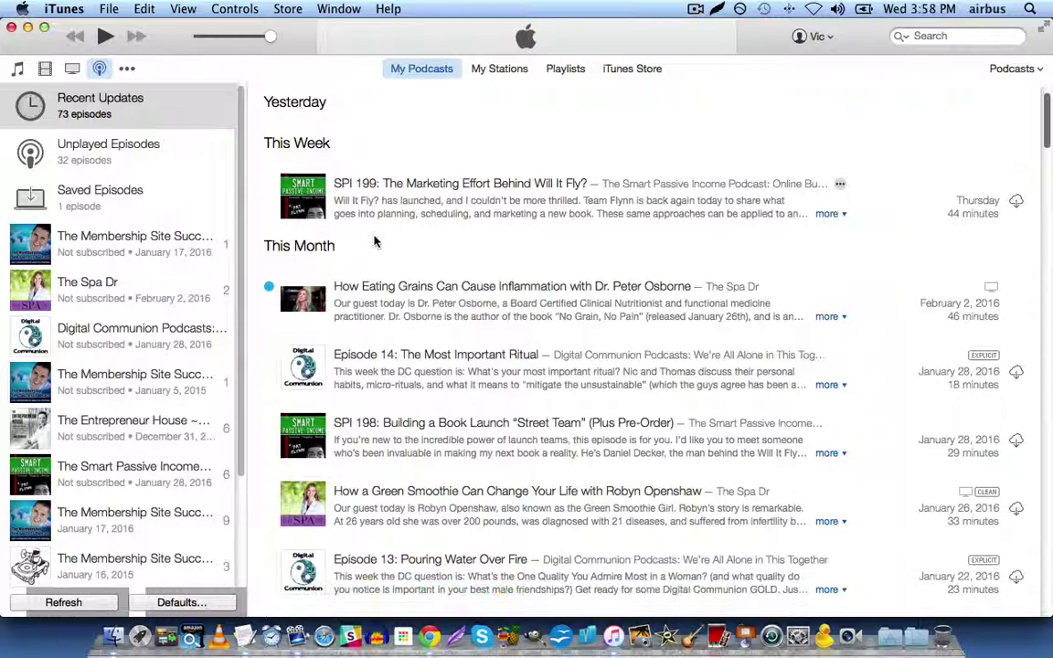
scroll(375, 239, down, 6)
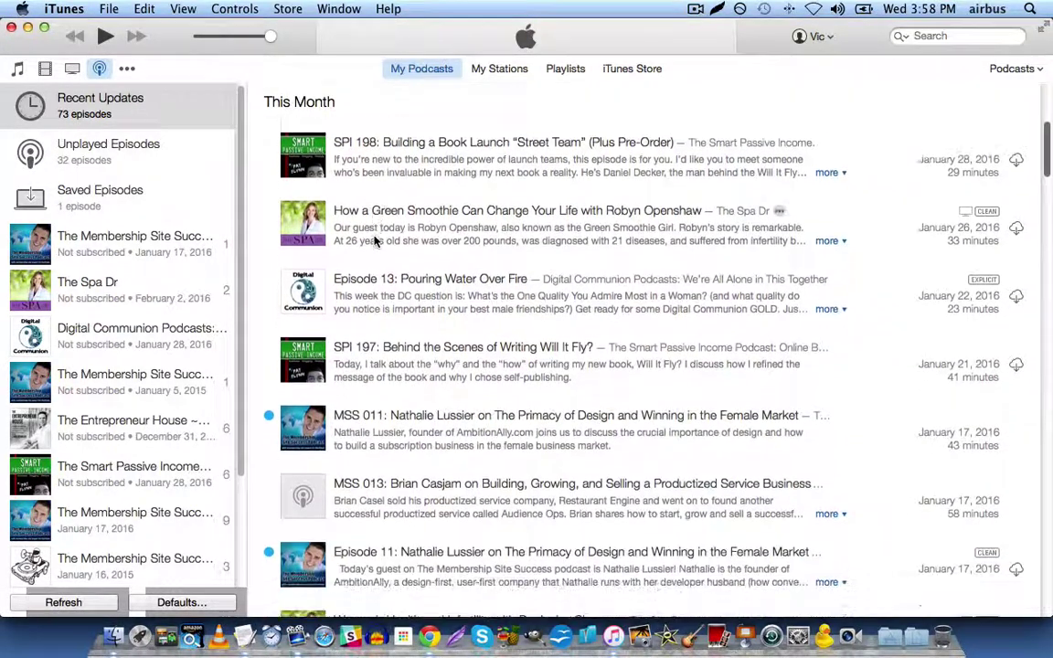
scroll(375, 240, down, 1)
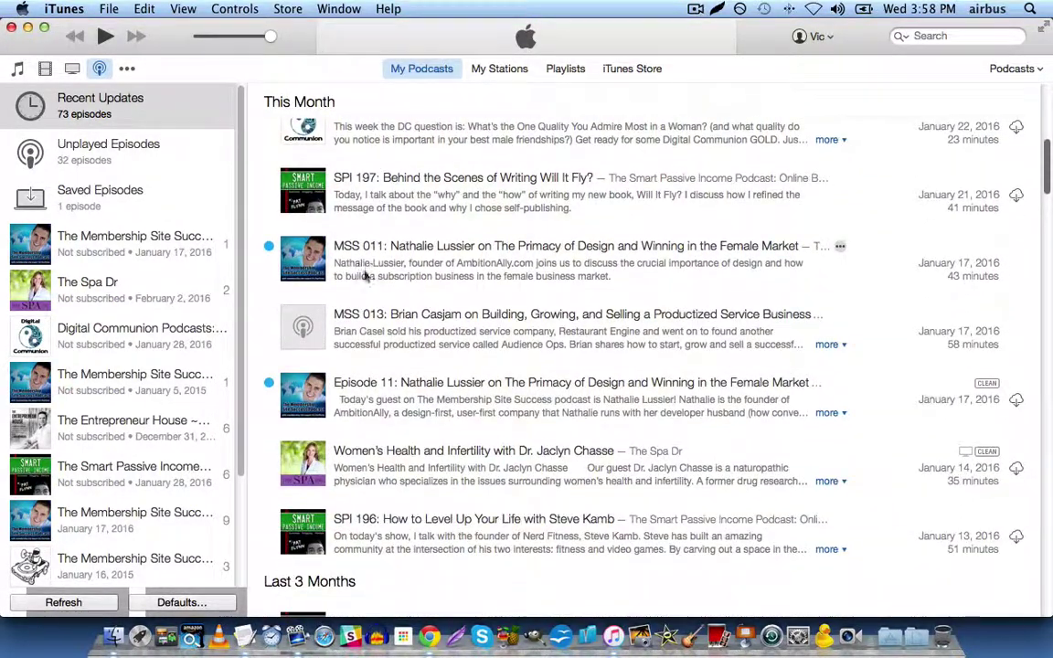
right_click(437, 265)
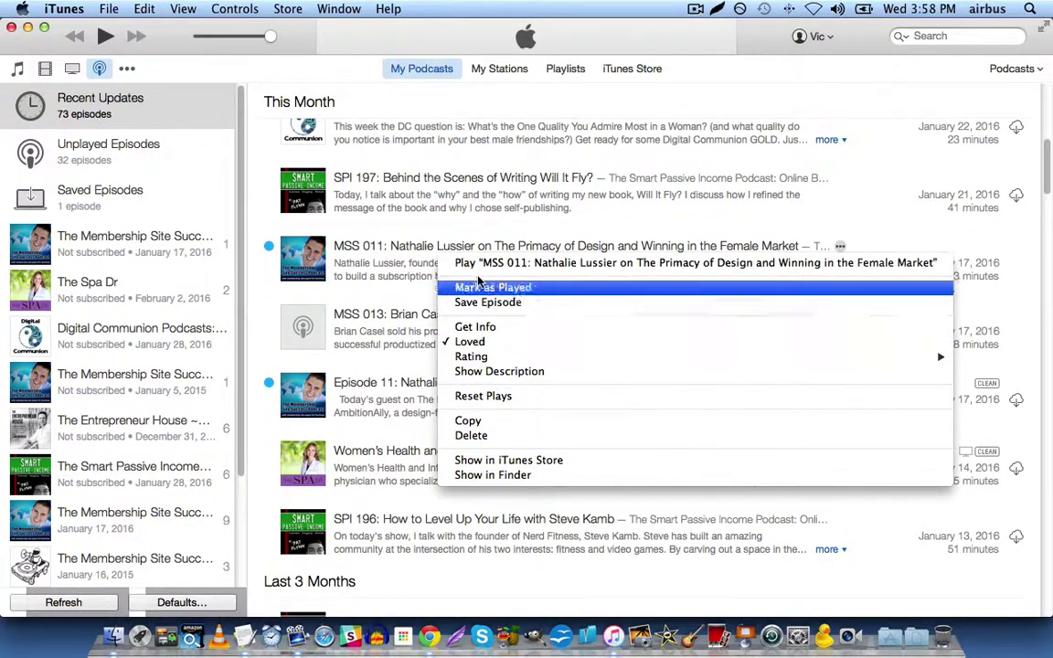
Choose Get Info to open MSS 011's details: genre Podcast, year 2015, track 11.
click(499, 329)
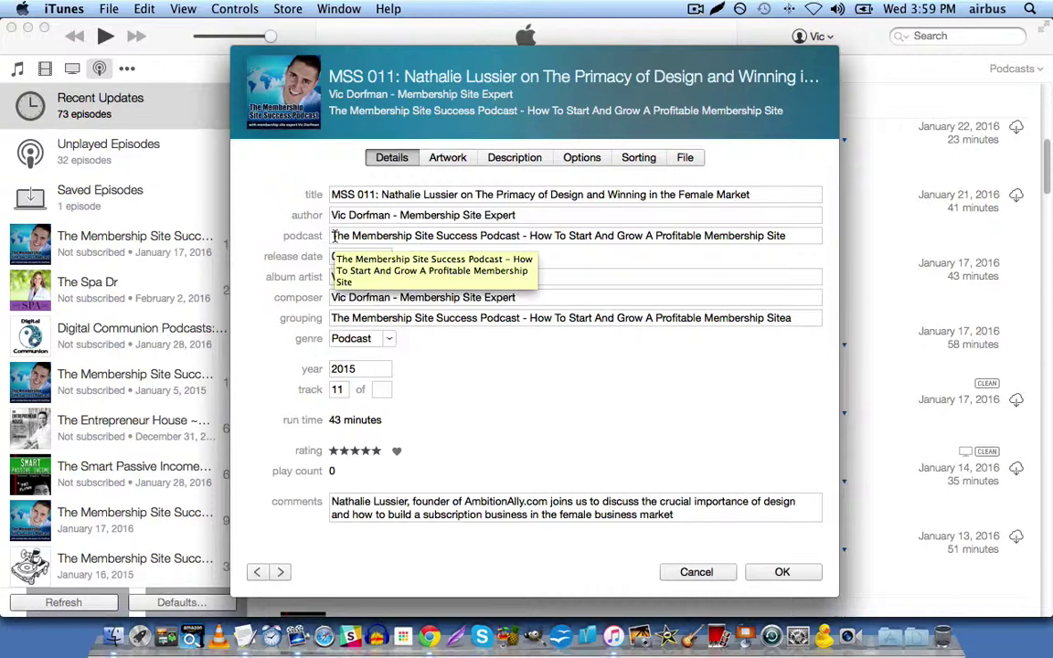
Copy the episode's author value into both the album artist and composer fields.
triple_click(335, 236)
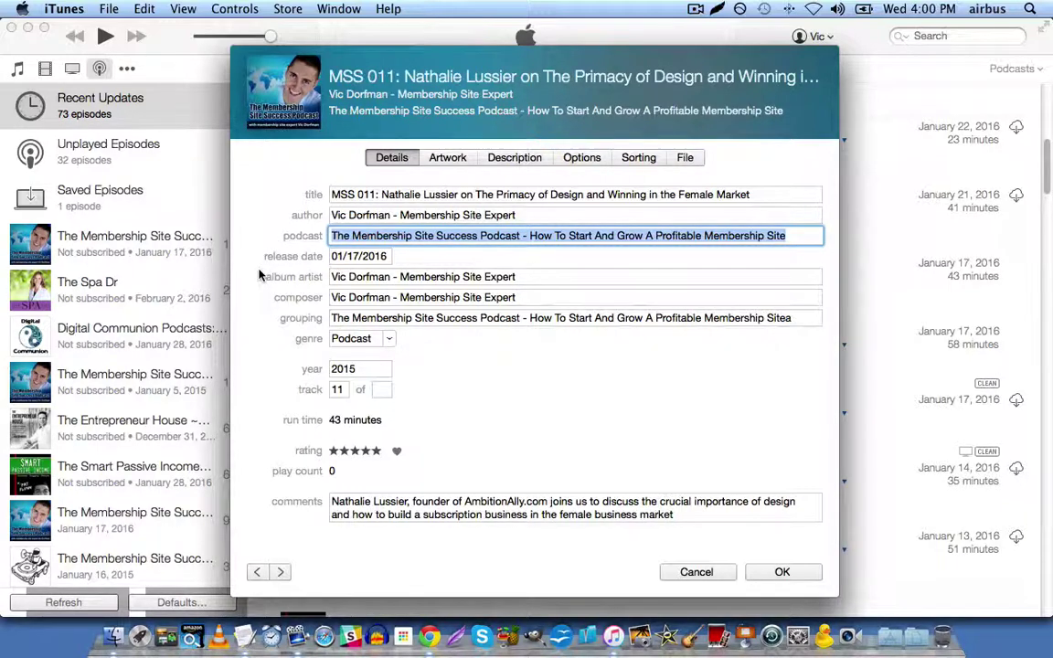
click(357, 257)
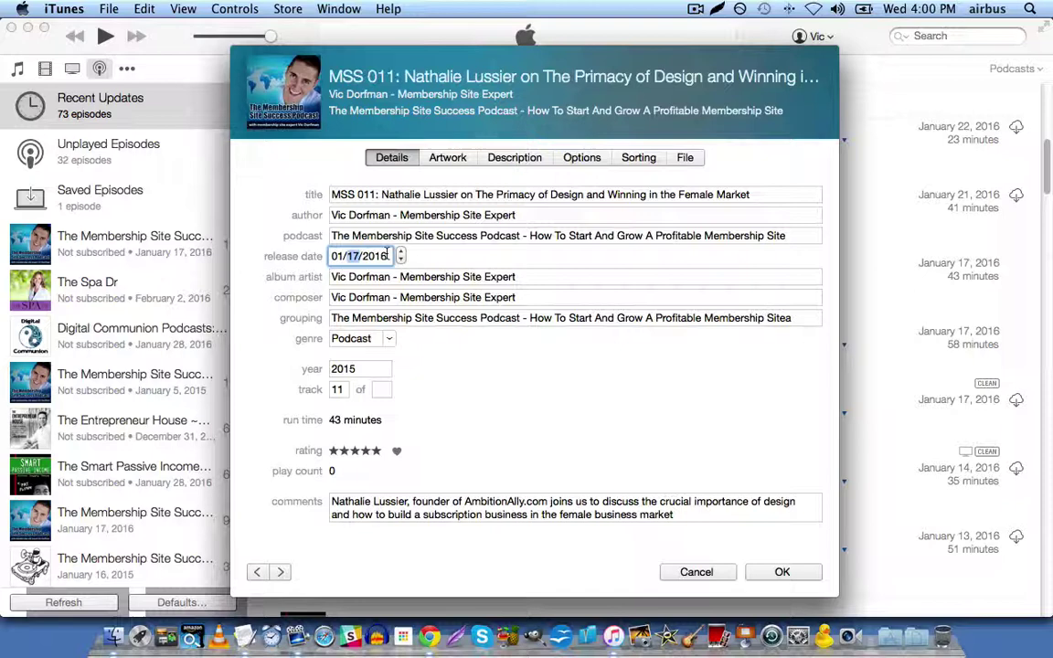
click(346, 276)
key(super+a)
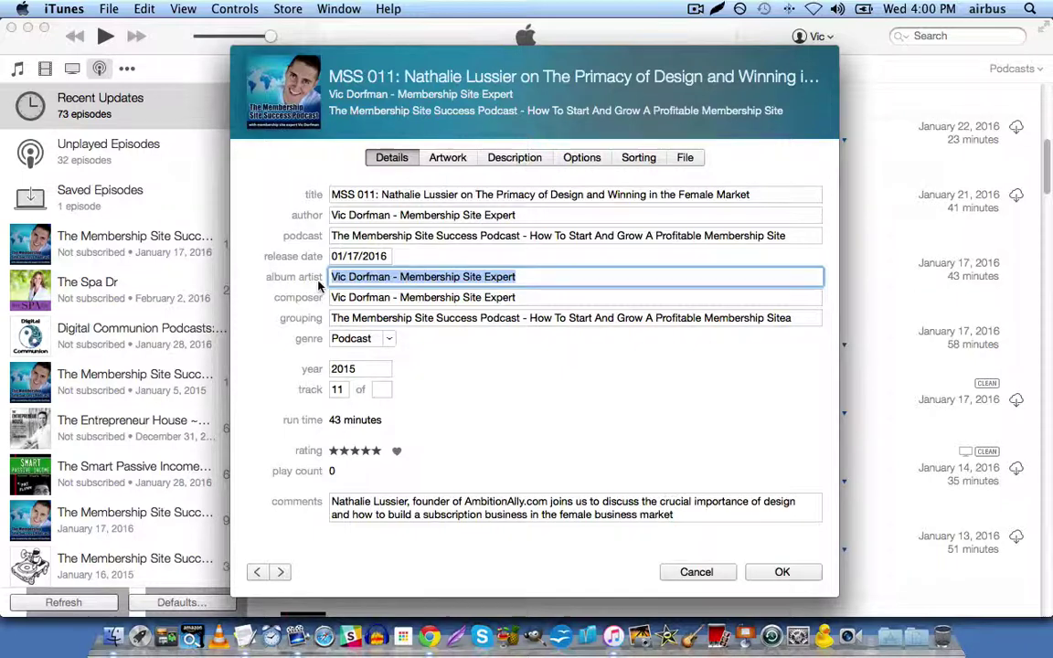
click(345, 212)
key(super+a)
key(super+c)
click(365, 276)
key(super+a)
key(super+v)
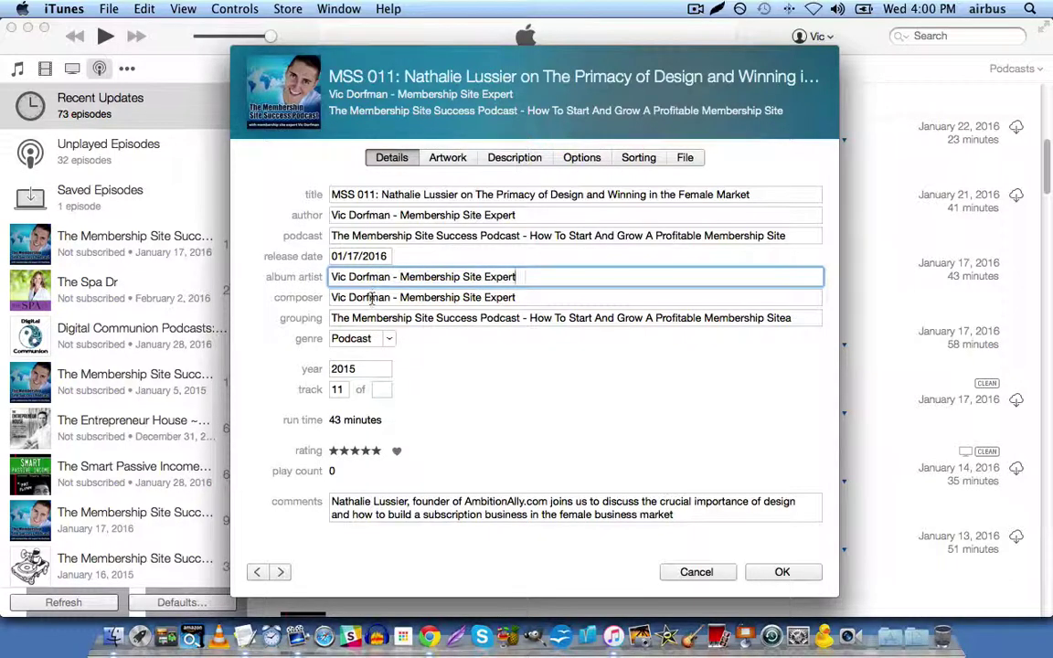
click(372, 299)
key(super+a)
key(super+v)
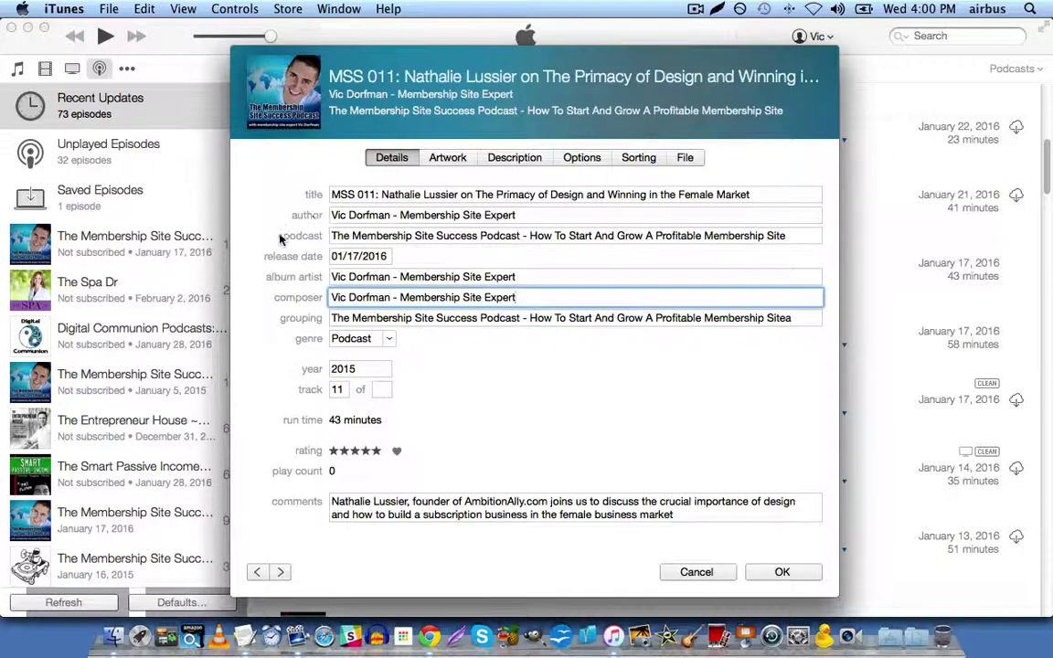
Paste the Membership Site Success Podcast name into grouping, removing the stray trailing 'a'.
click(373, 318)
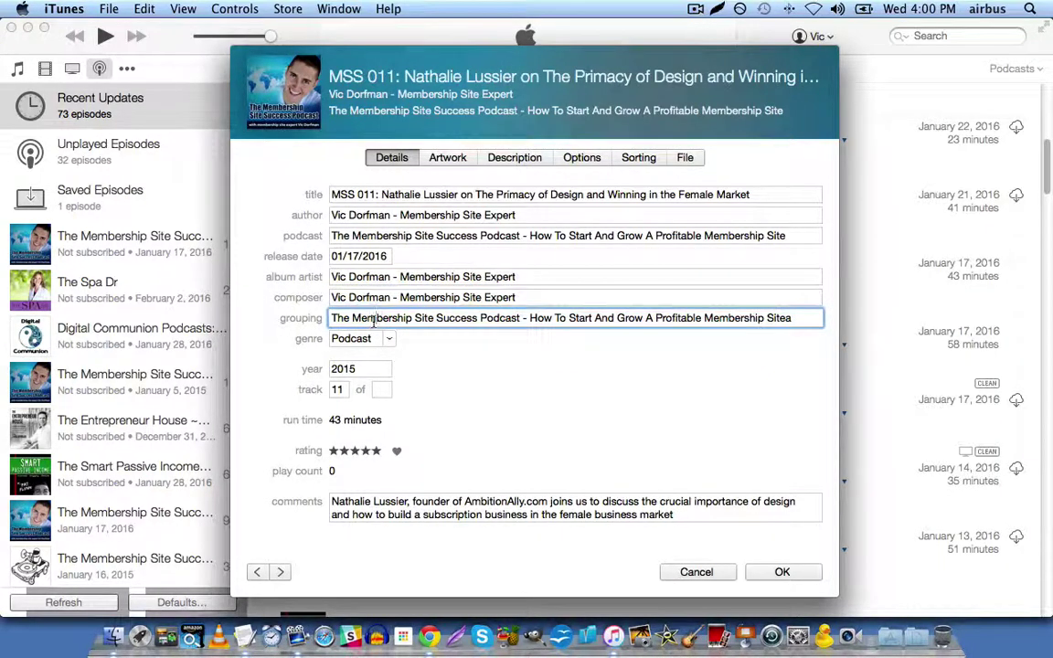
click(339, 238)
key(super+a)
key(super+c)
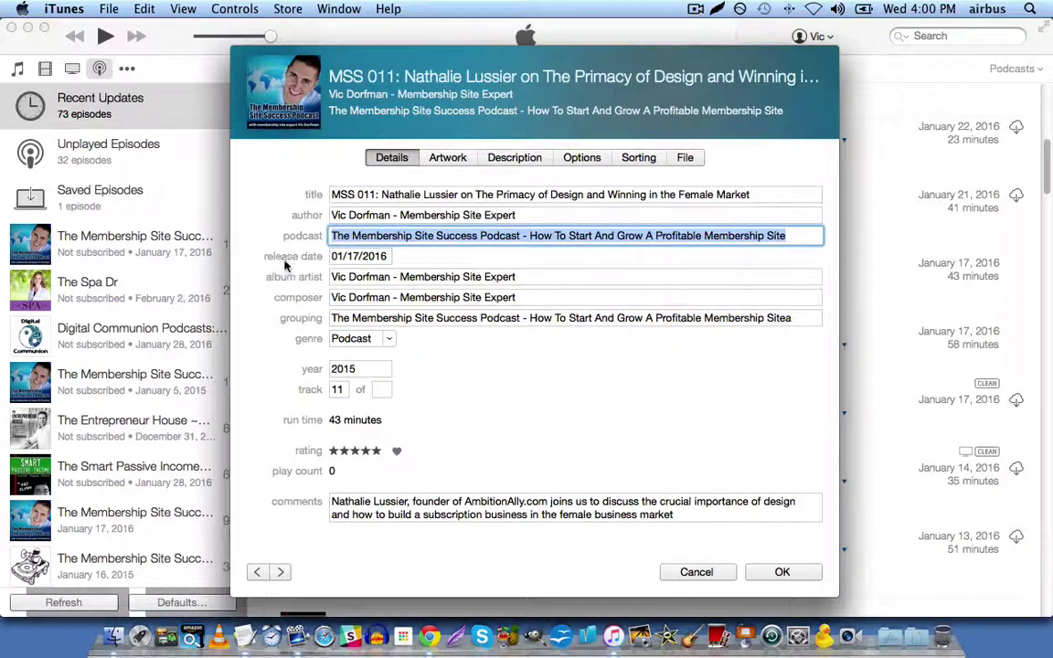
click(346, 318)
key(super+a)
key(super+v)
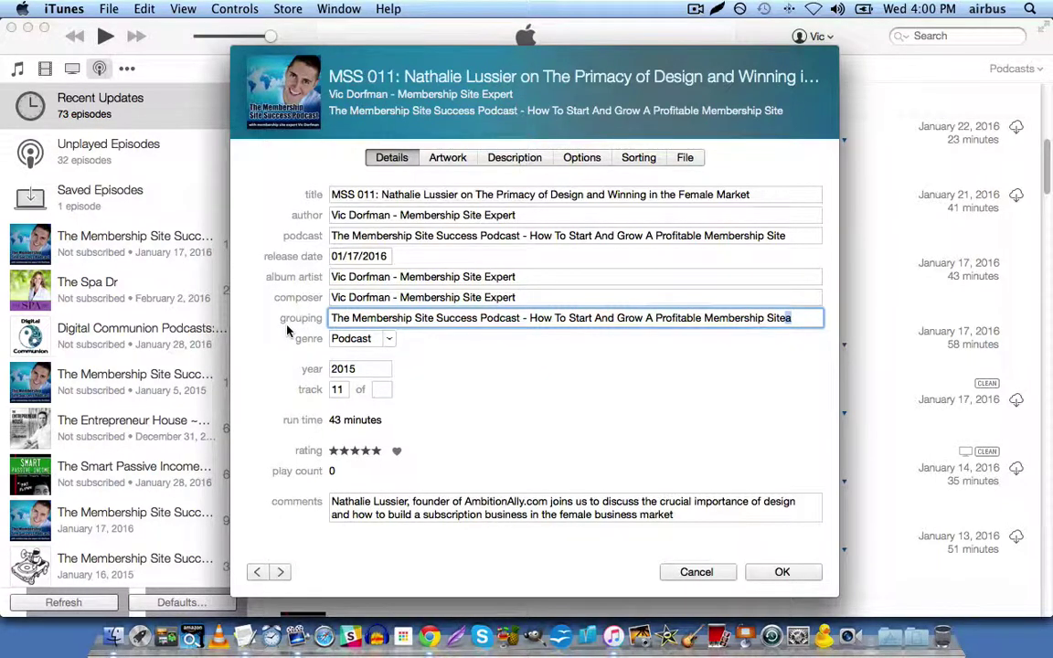
key(BackSpace)
click(370, 366)
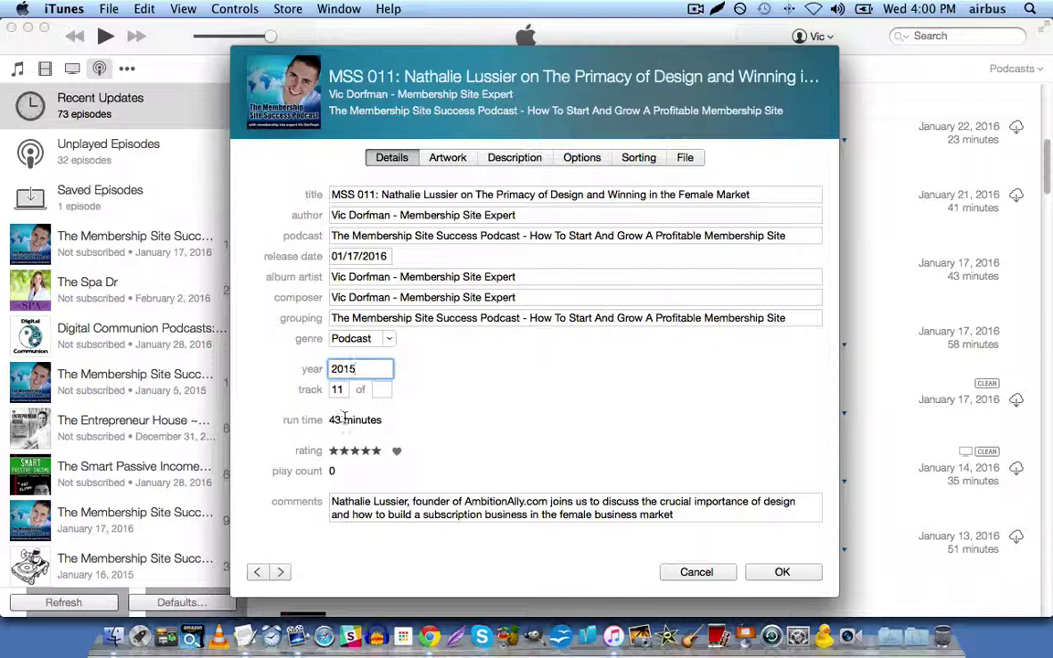
double_click(342, 390)
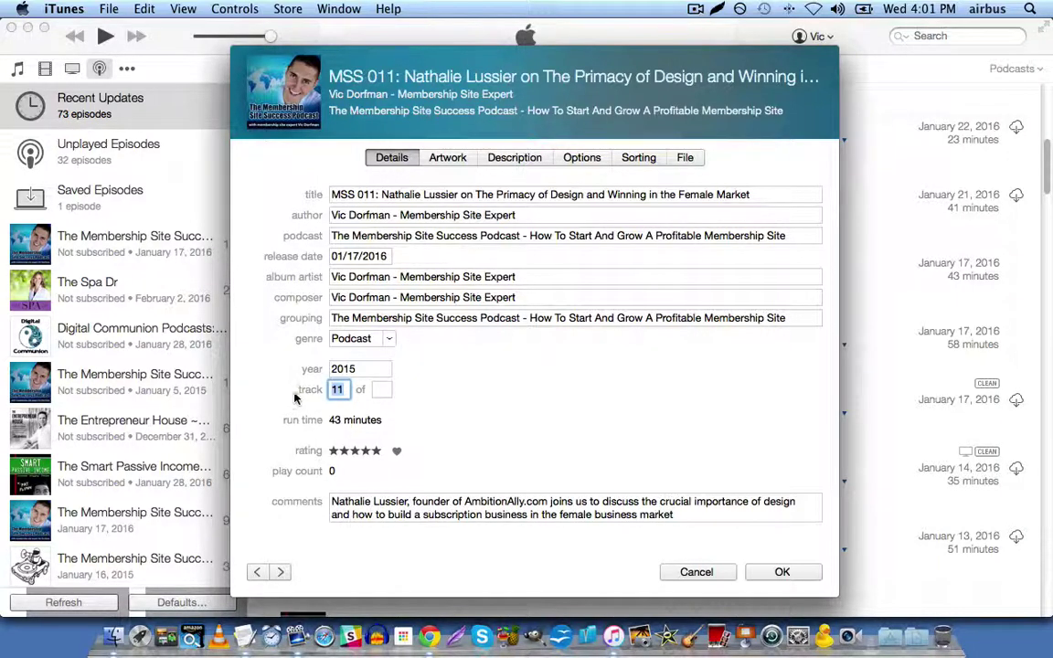
triple_click(374, 502)
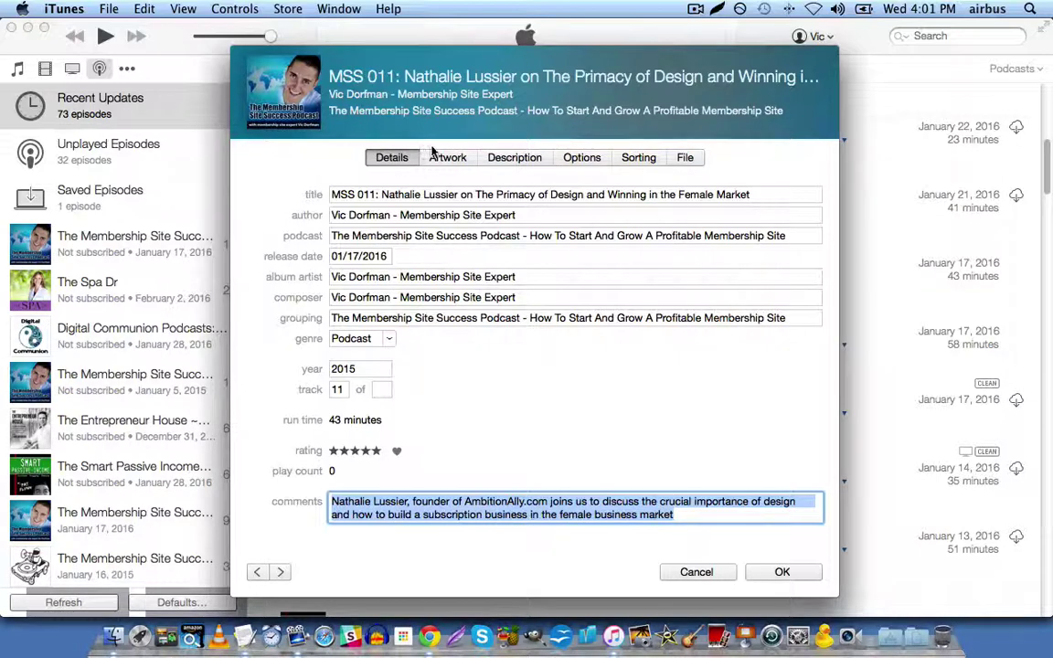
View the Membership Site Success Podcast cover in Artwork, cancelling Add Artwork and Delete without changes.
click(447, 159)
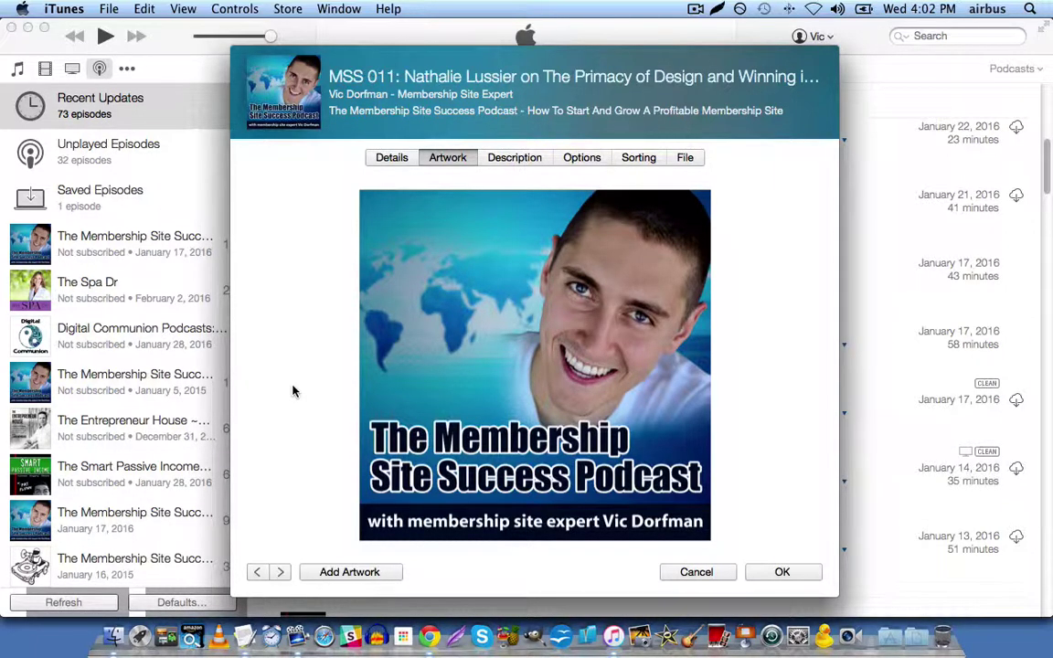
click(334, 574)
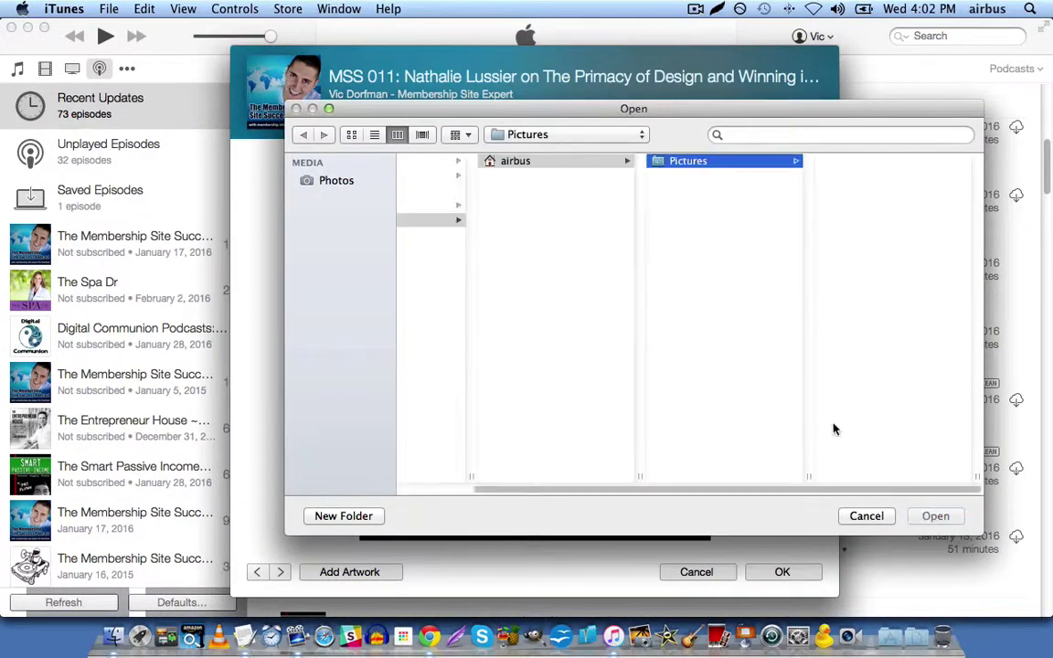
click(866, 515)
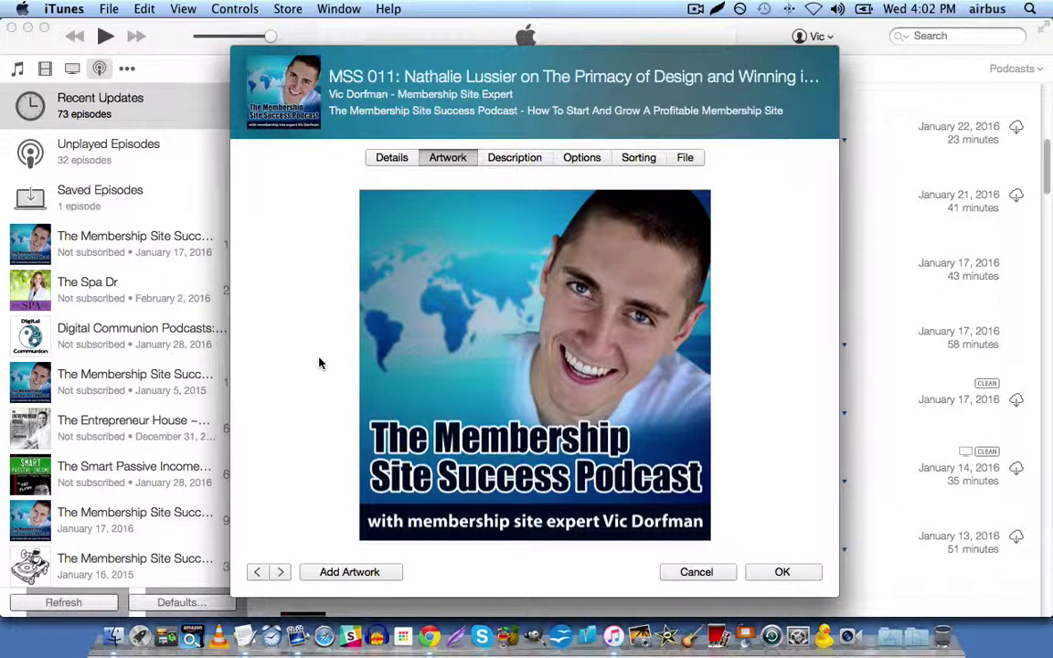
right_click(319, 325)
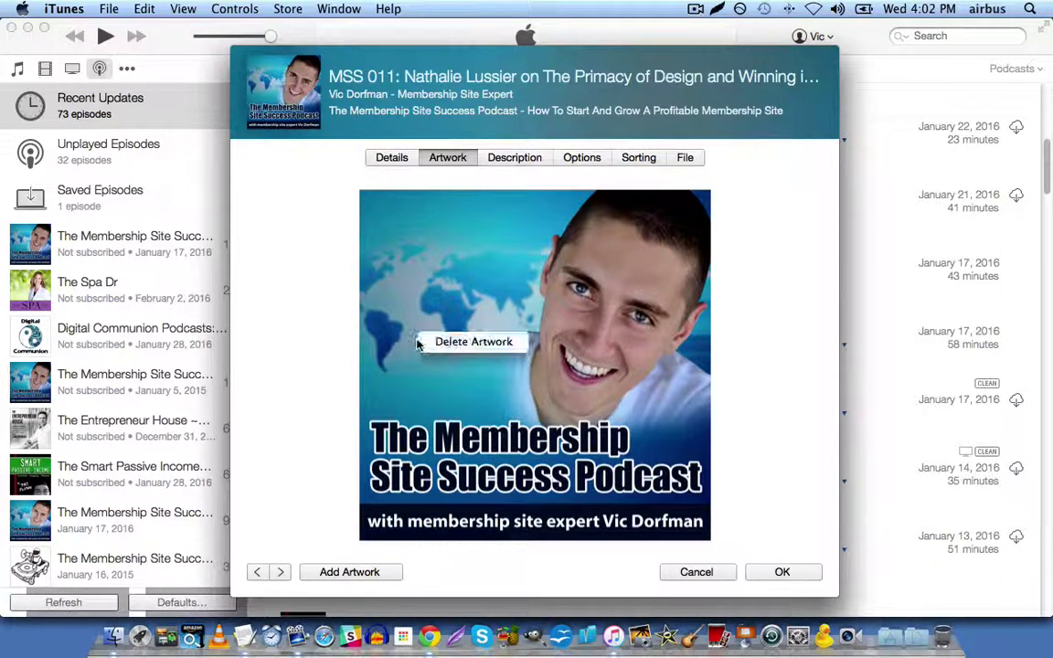
click(297, 321)
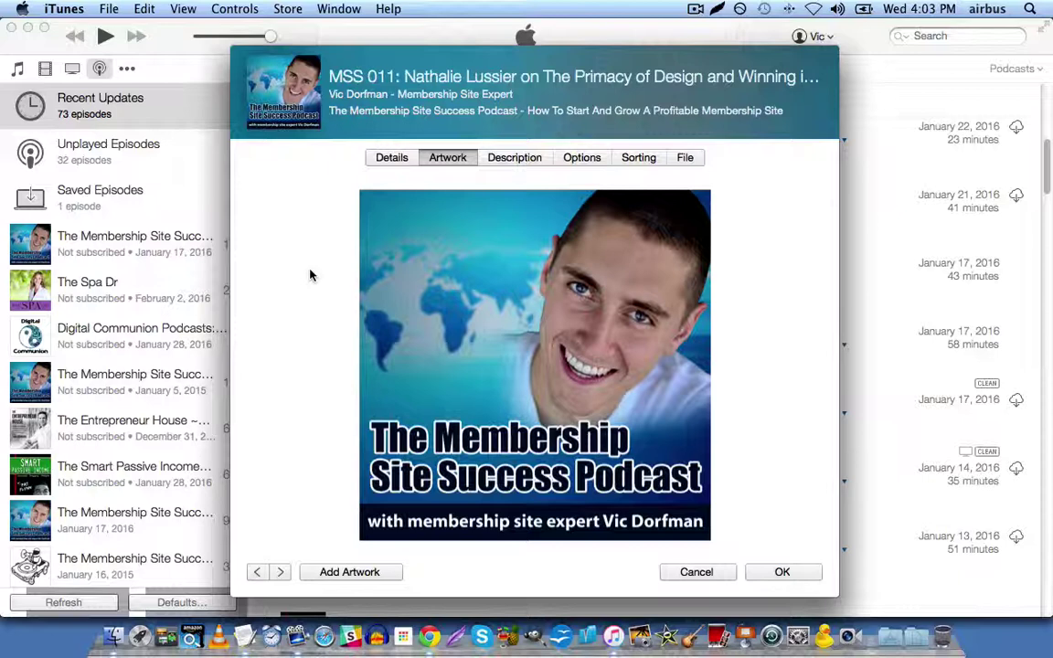
Compare the comments text in Details with the episode's Description text.
click(509, 159)
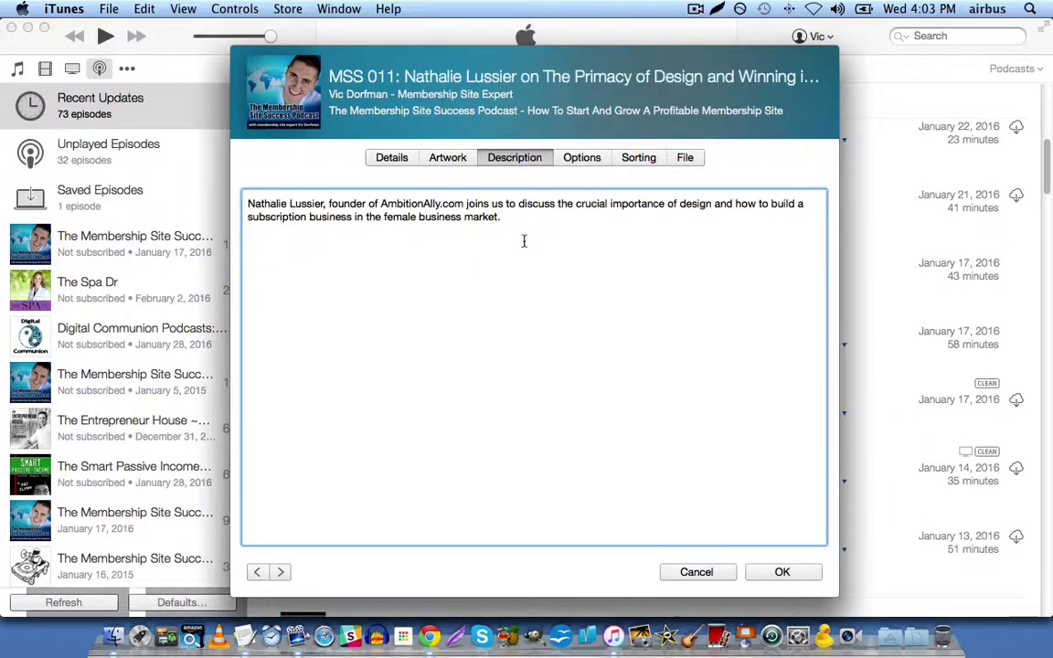
click(390, 159)
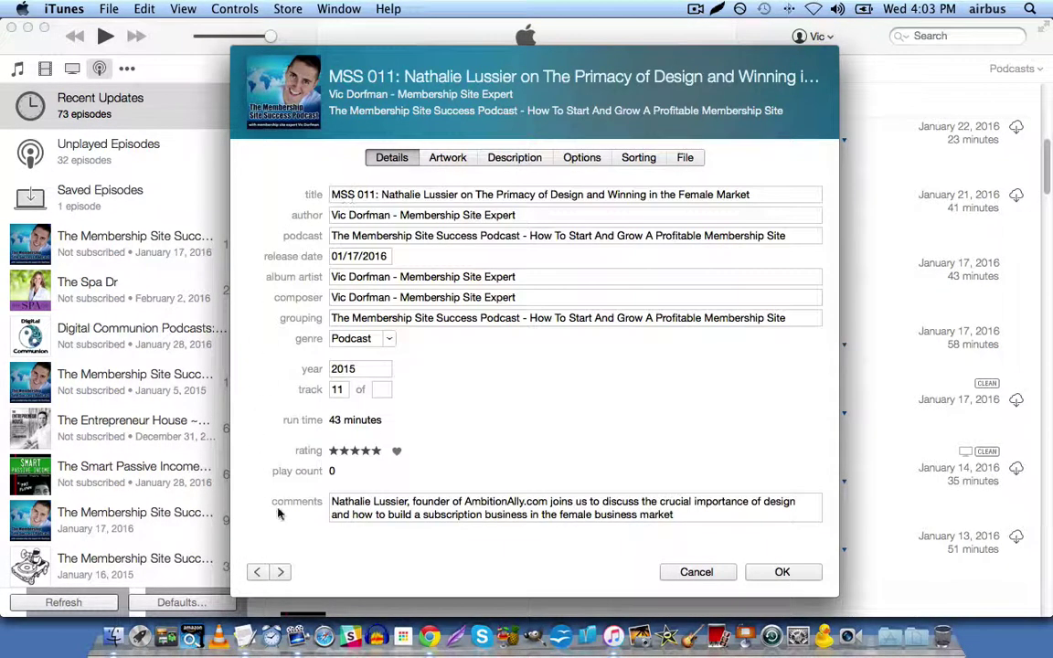
click(366, 513)
key(super+a)
key(super+c)
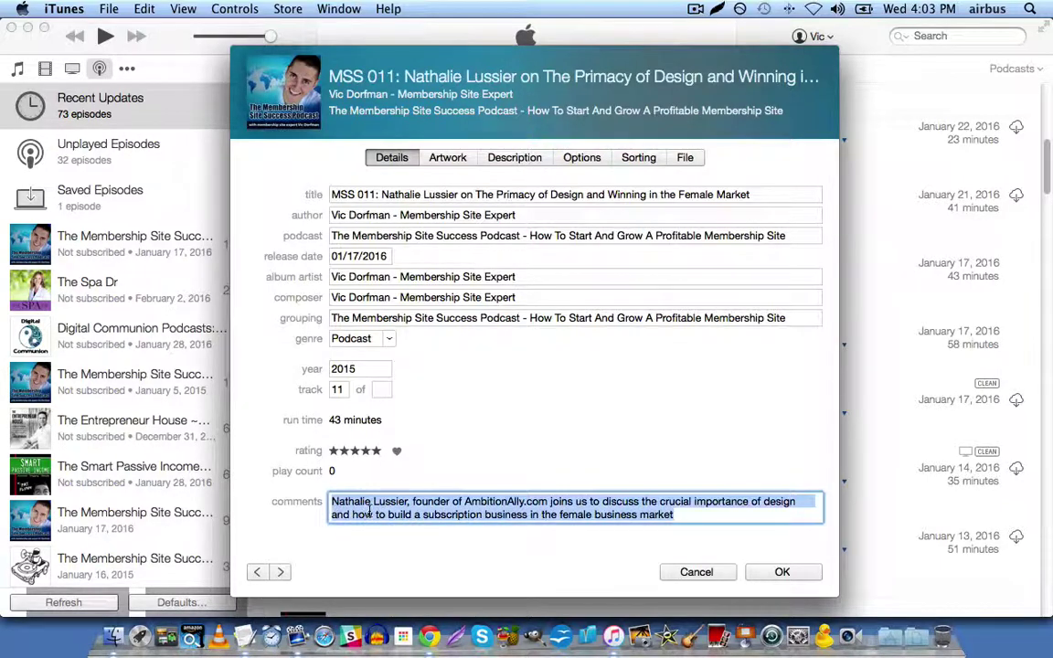
click(515, 157)
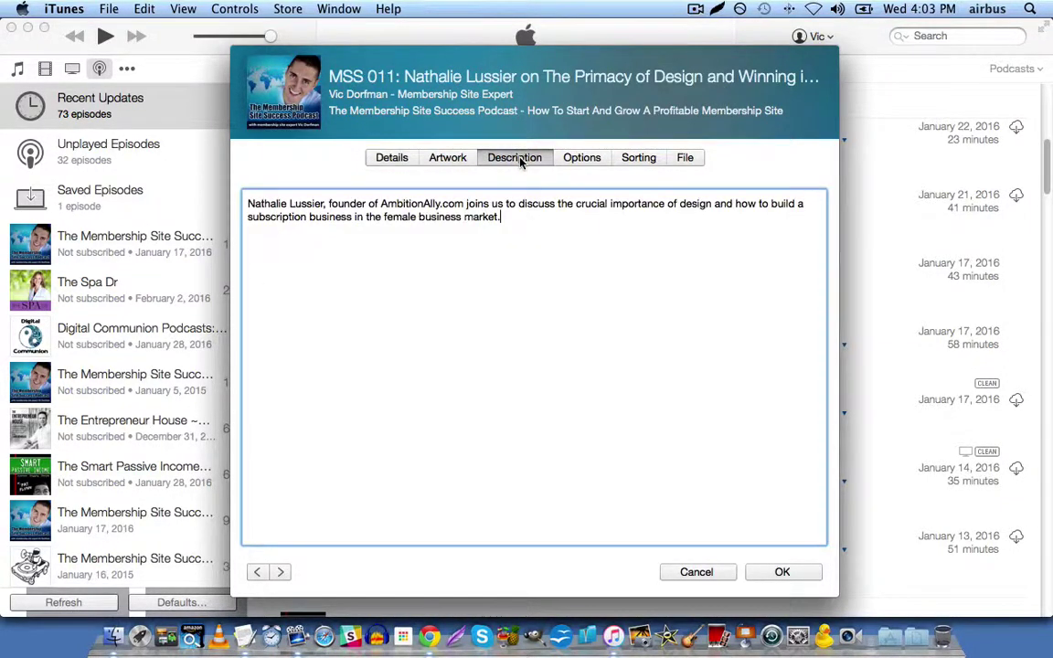
key(super+a)
key(super+v)
click(370, 157)
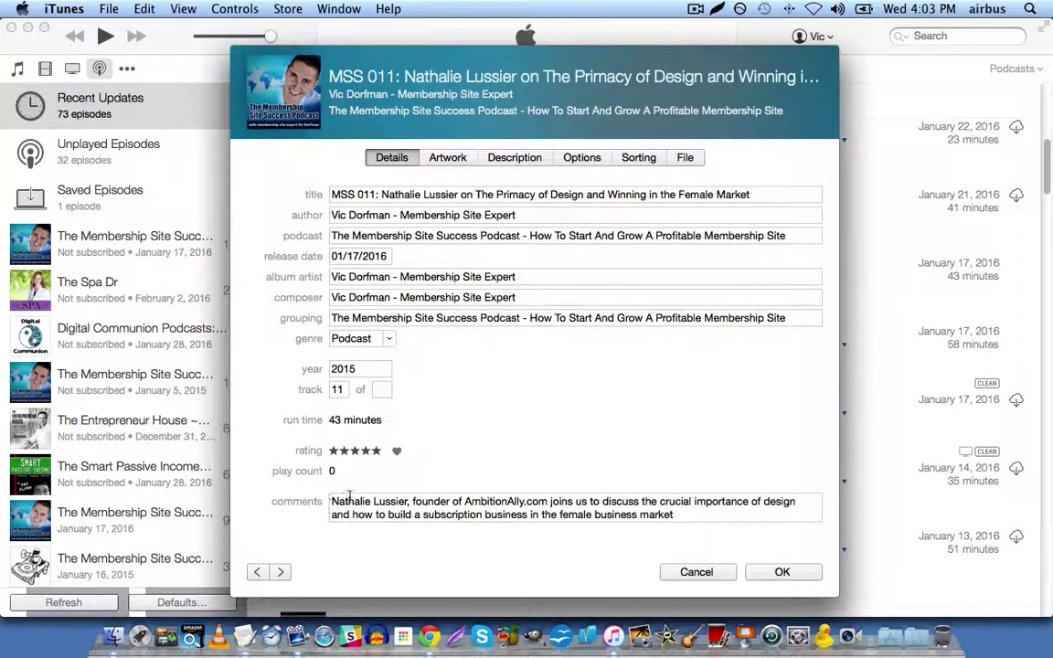
Type test letters after 'market' in comments, then delete them to restore the original summary.
double_click(352, 501)
key(super+a)
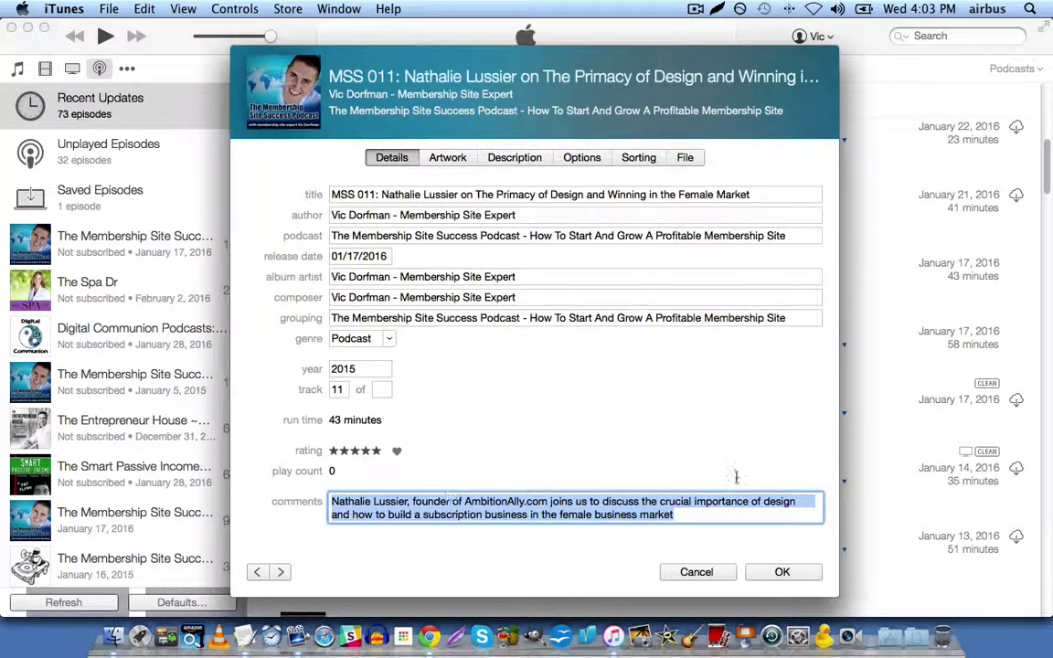
click(676, 515)
text(ddddd)
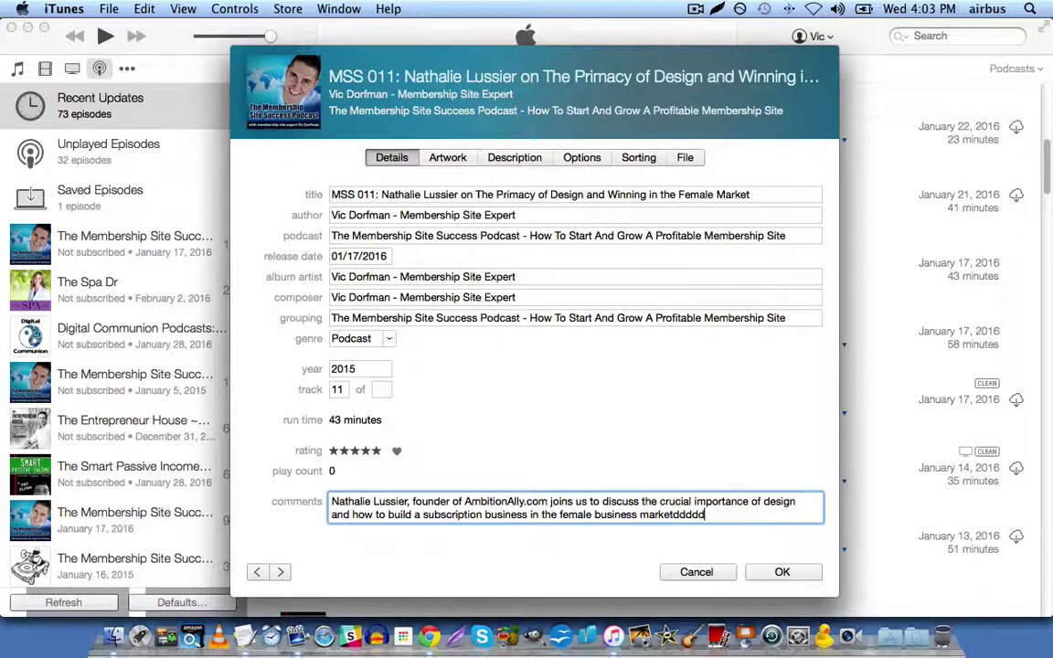
key(BackSpace)
key(BackSpace)
key(BackSpace)
key(BackSpace)
key(BackSpace)
text(dddddddddddddddddddd)
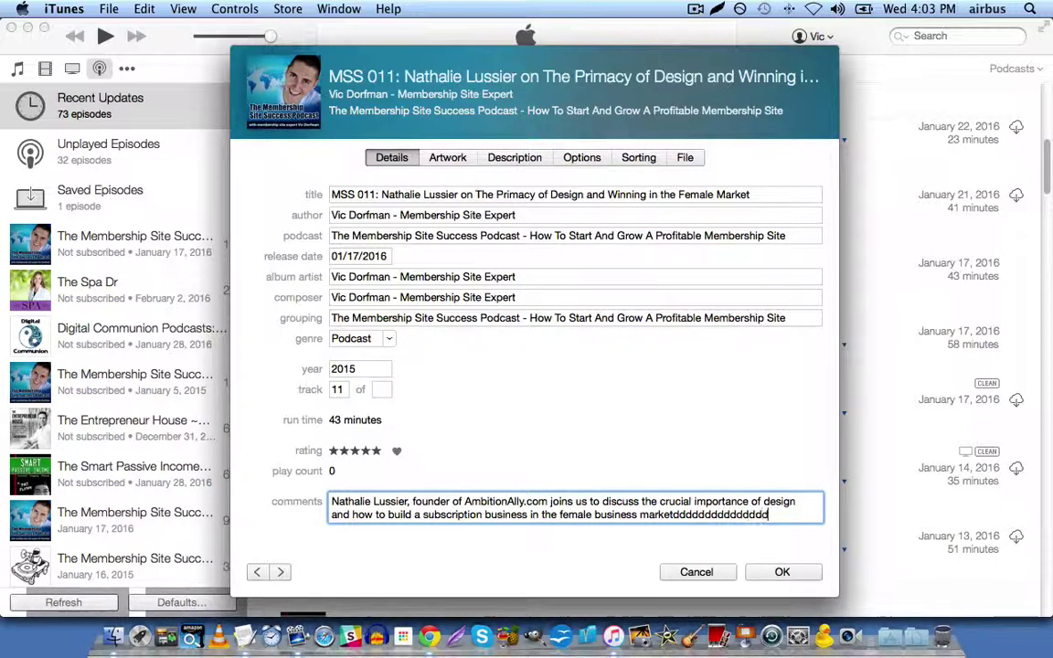
text(dddddd)
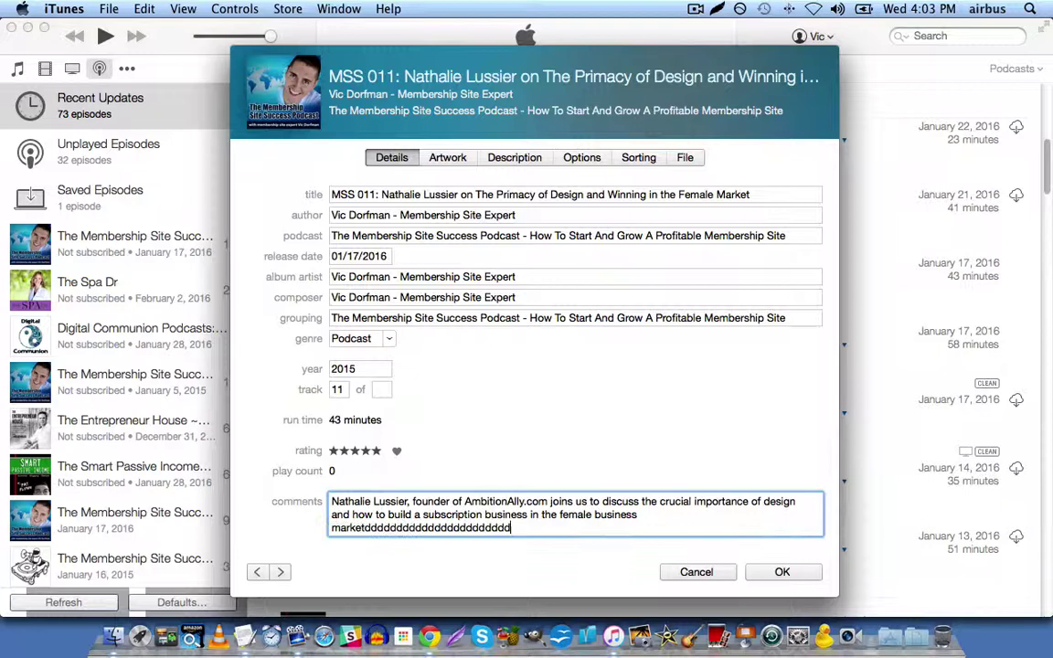
text(dddddidoiduioduoid)
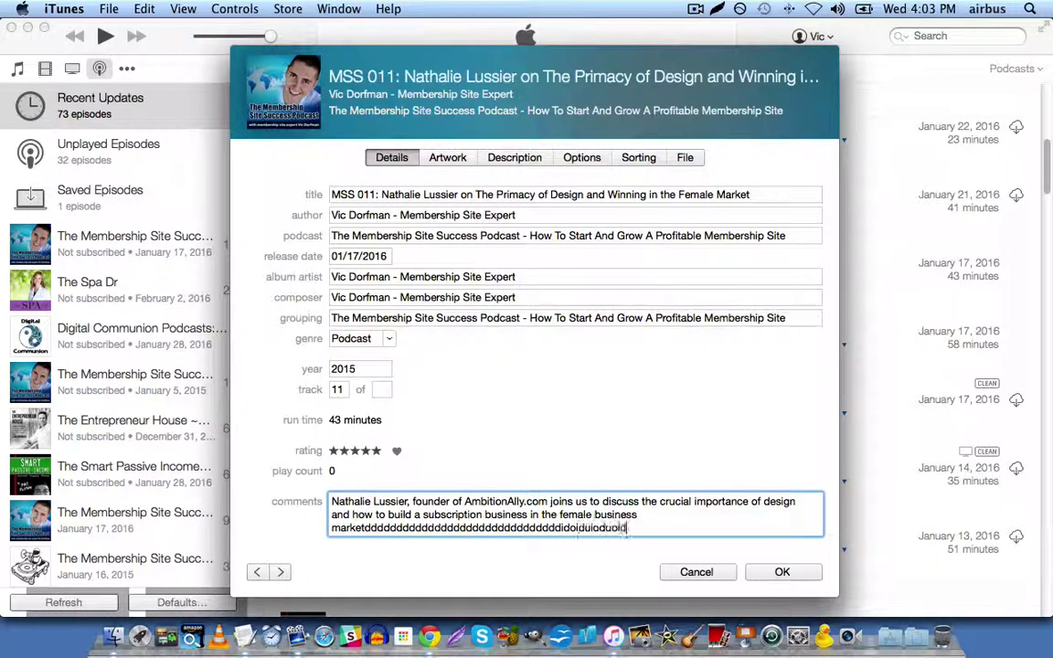
text(uioduiodiudoiudioudiuoiduioduioduoid)
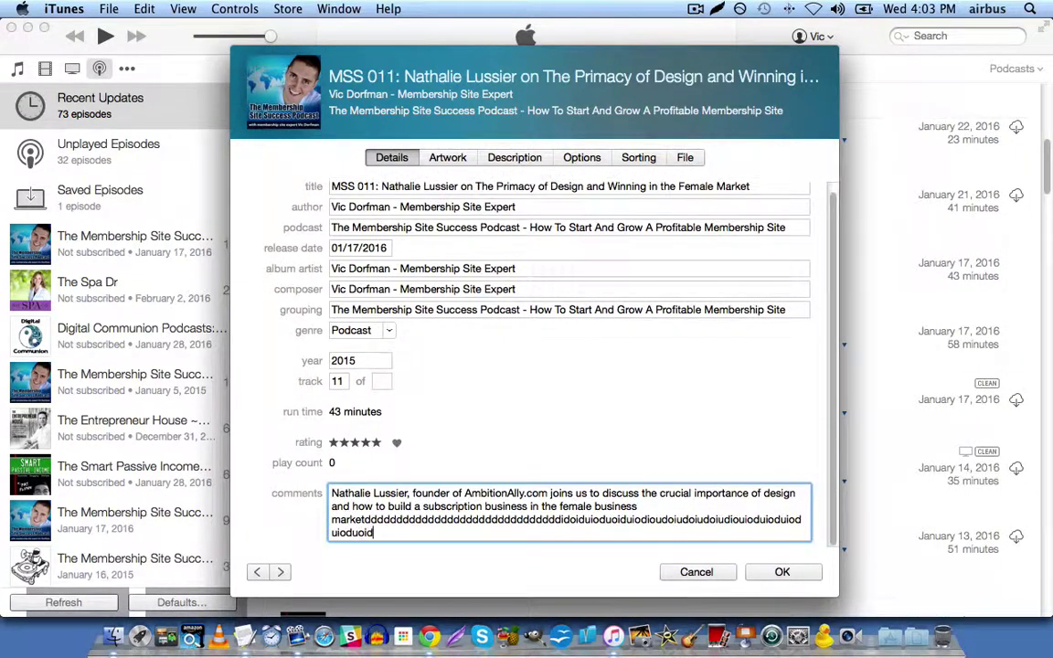
drag(373, 532, 371, 519)
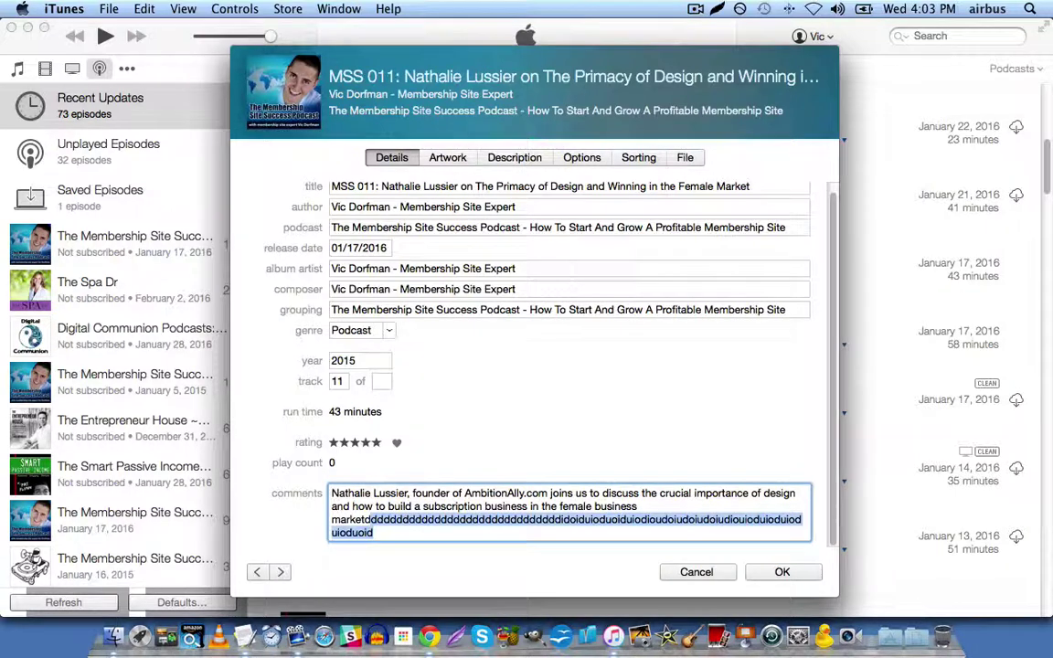
key(BackSpace)
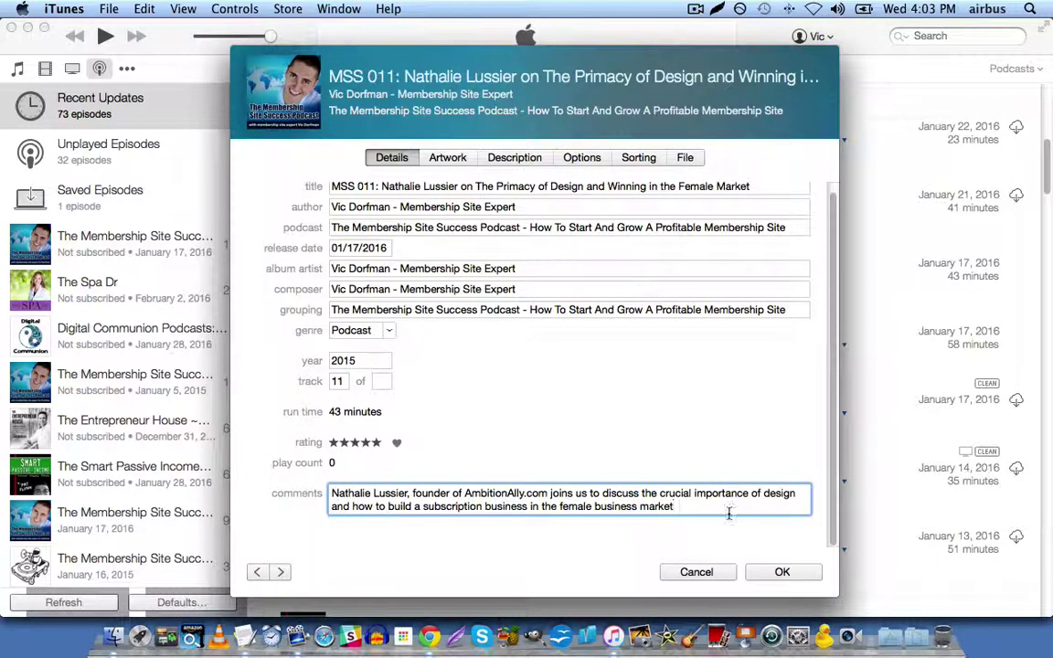
In Options, switch the media kind to Music and then back to Podcast.
click(523, 158)
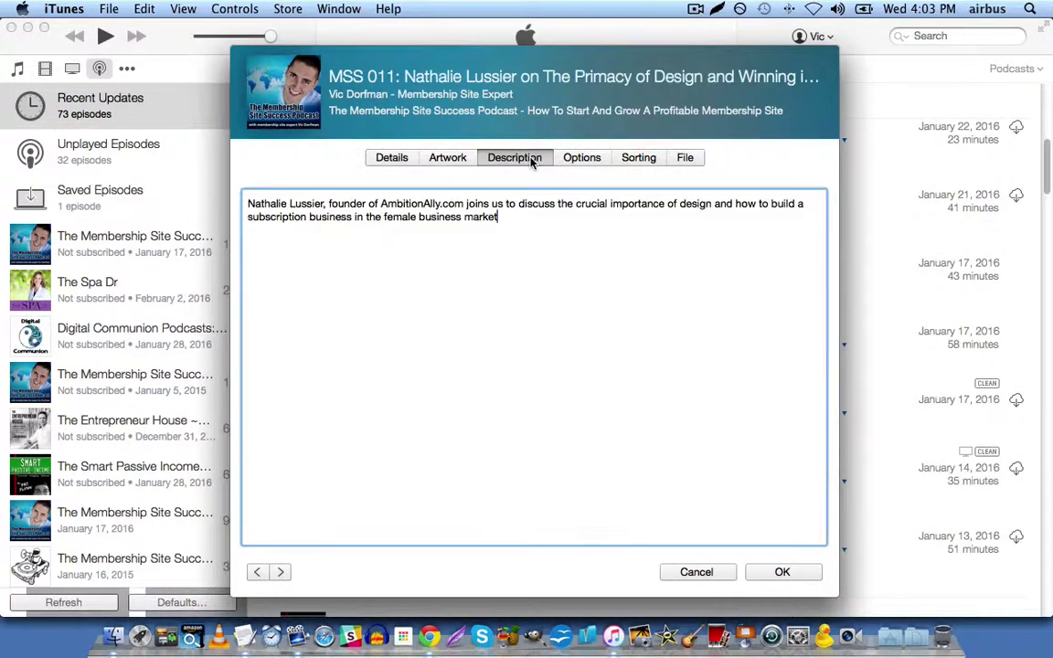
click(581, 158)
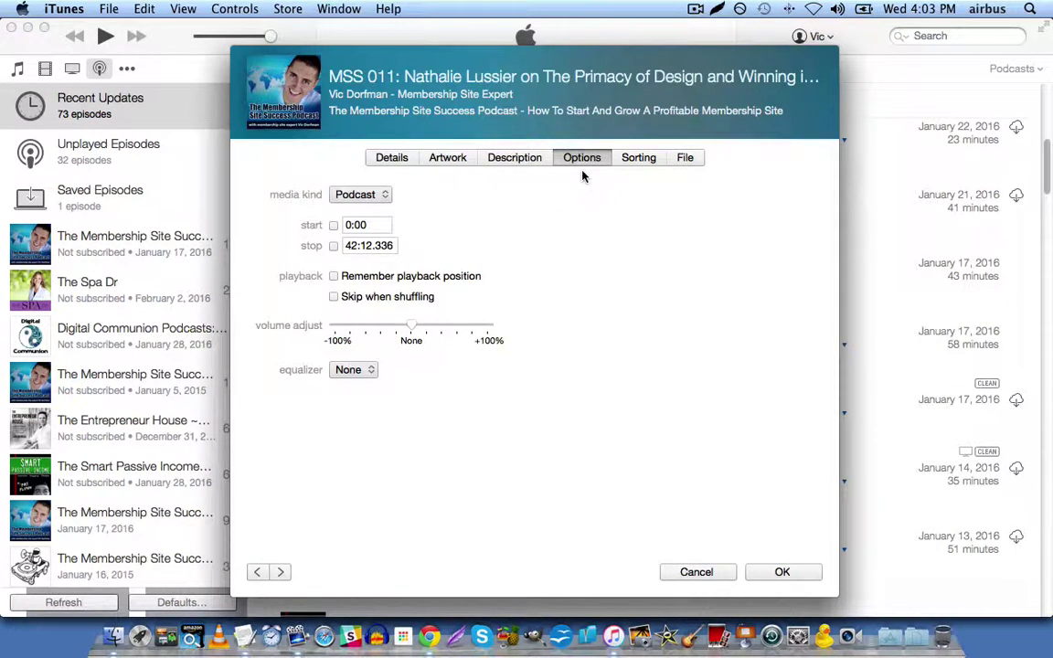
click(347, 195)
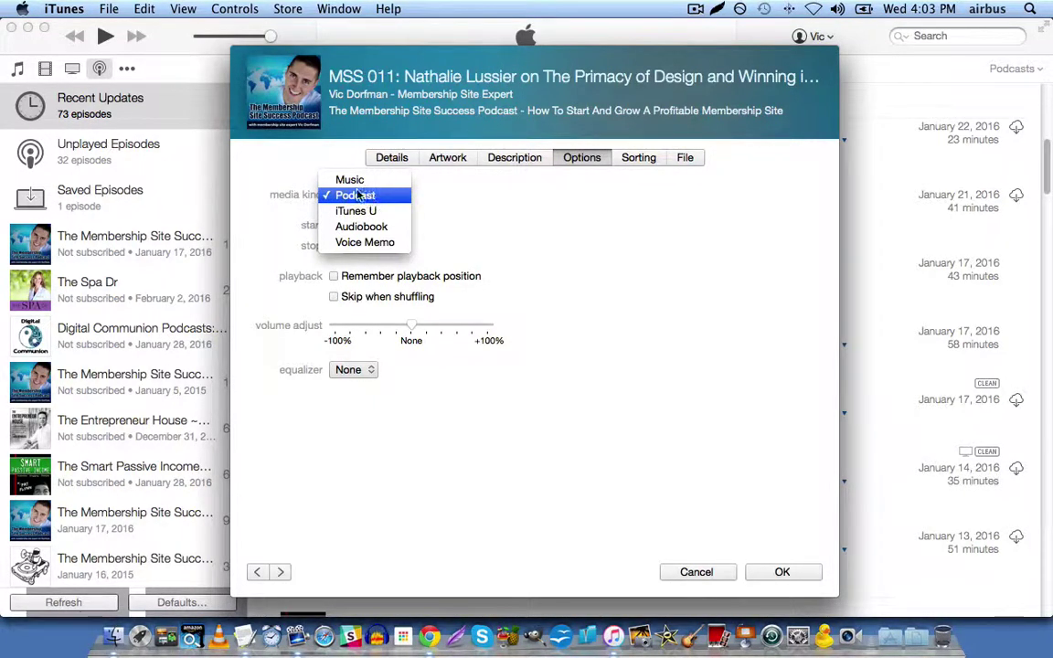
click(351, 180)
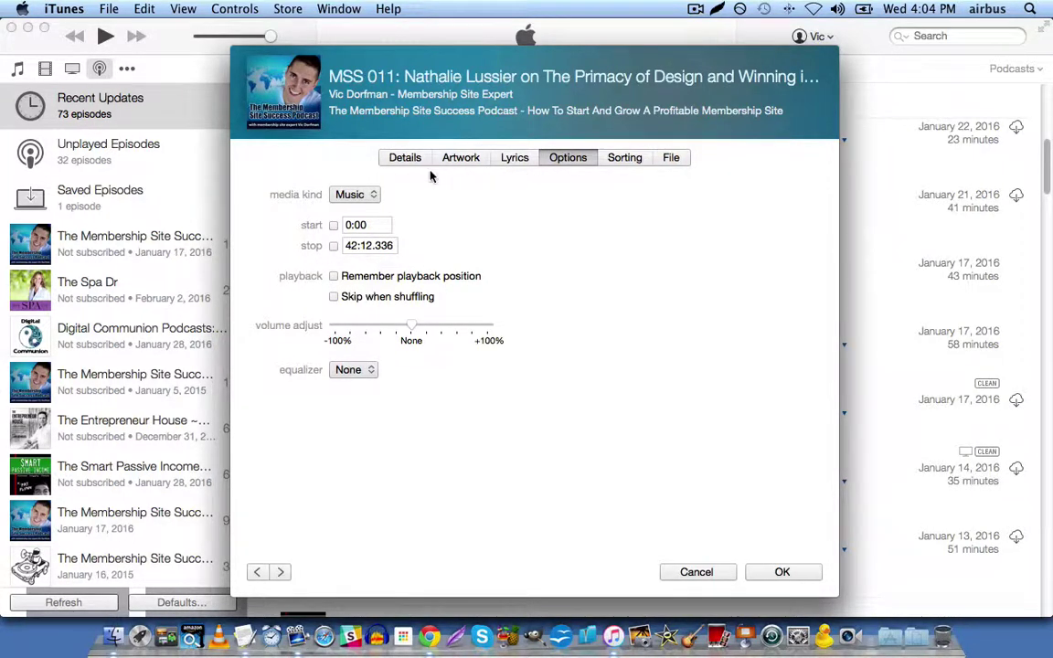
click(358, 194)
click(369, 211)
Review the Description, Options and Sorting sections, ending back on Details.
click(514, 159)
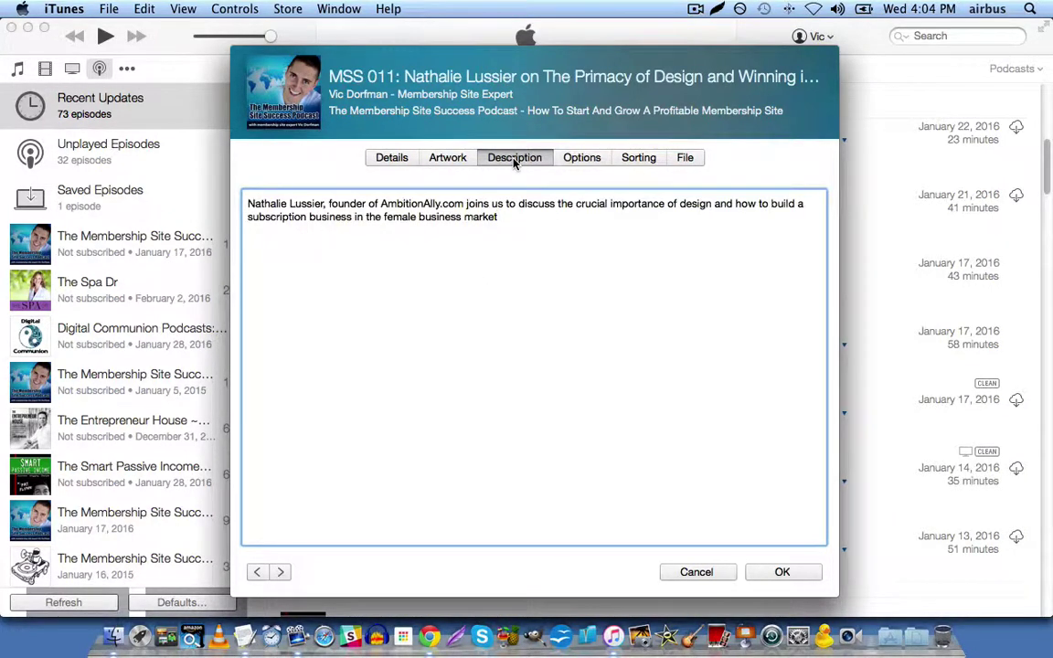
click(579, 161)
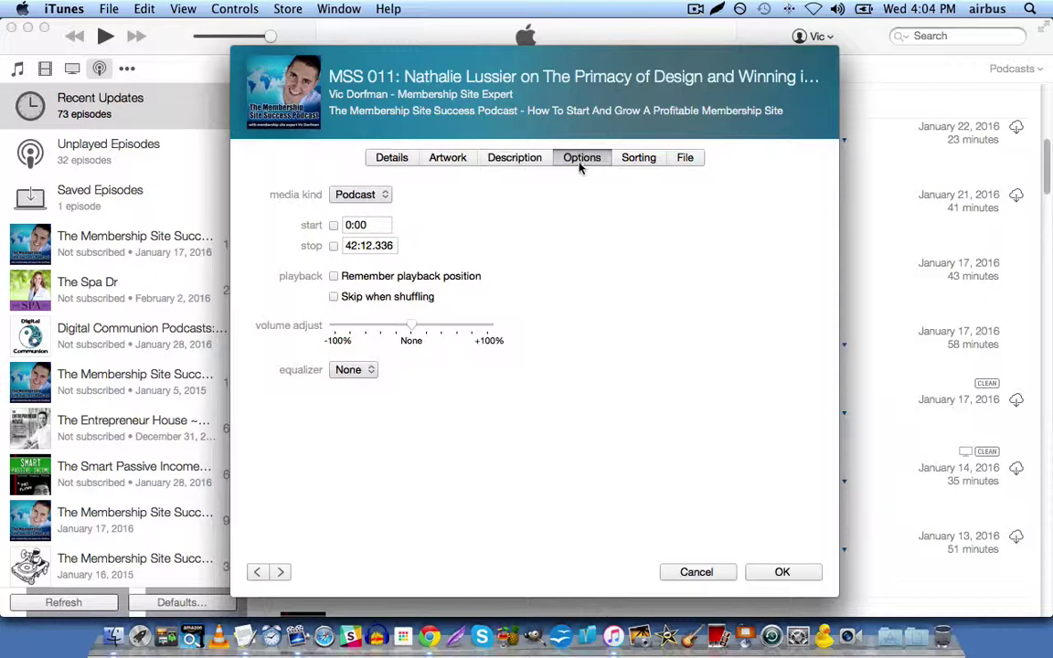
click(637, 159)
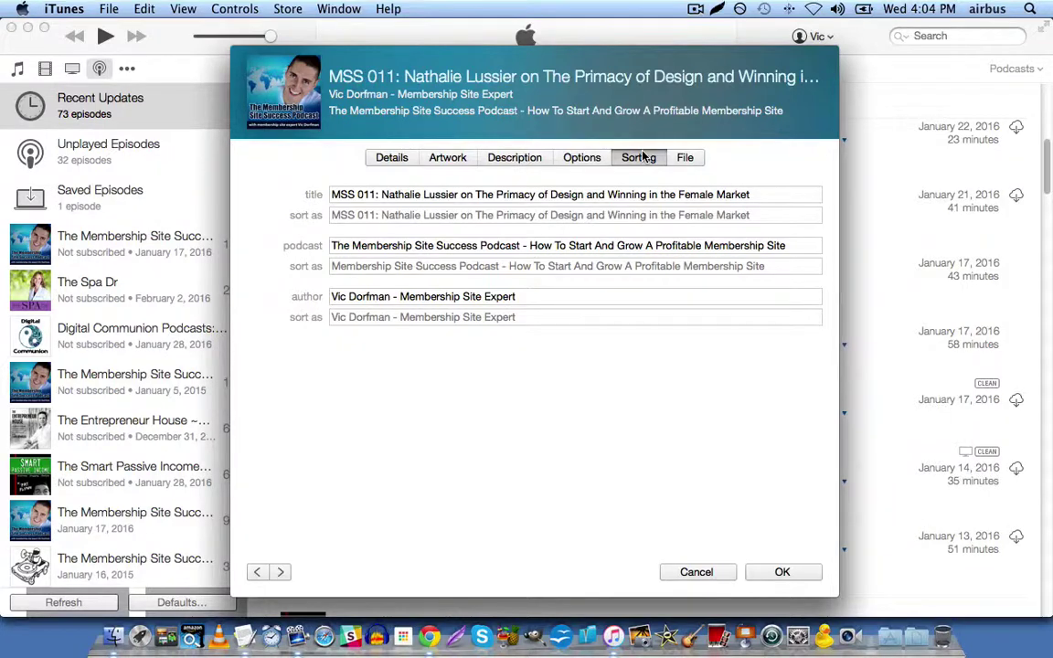
click(412, 162)
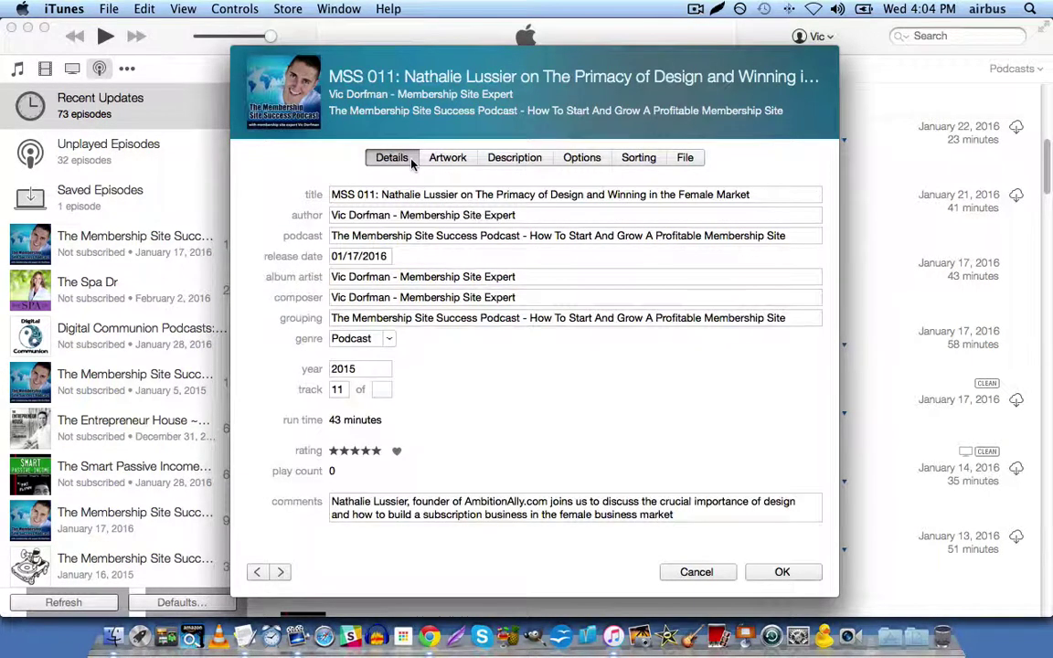
Show MSS 011's file details: 39.9 MB MPEG audio, 128 kbps, ID3 v2.3.
click(685, 162)
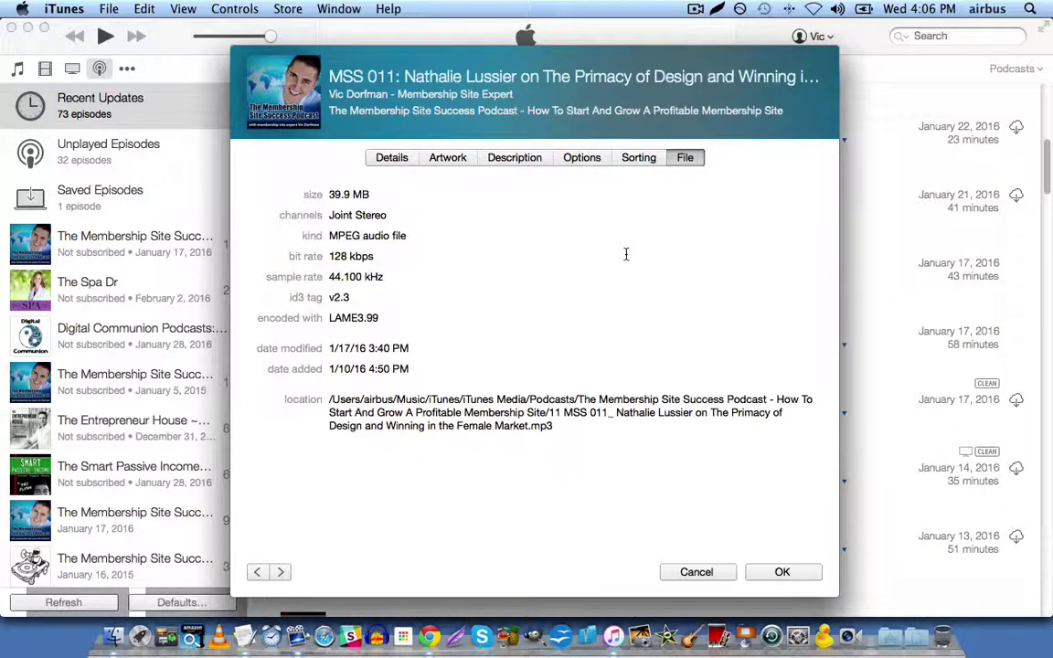
Switch the MSS 011 info window back to its details fields (title, author, podcast, genre, year).
click(392, 158)
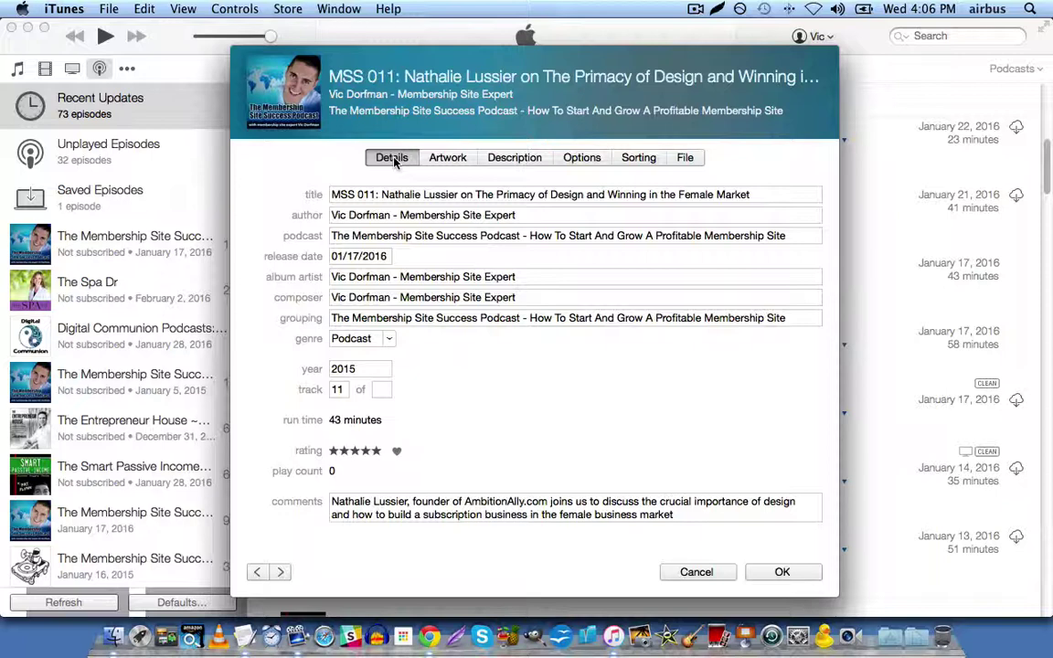